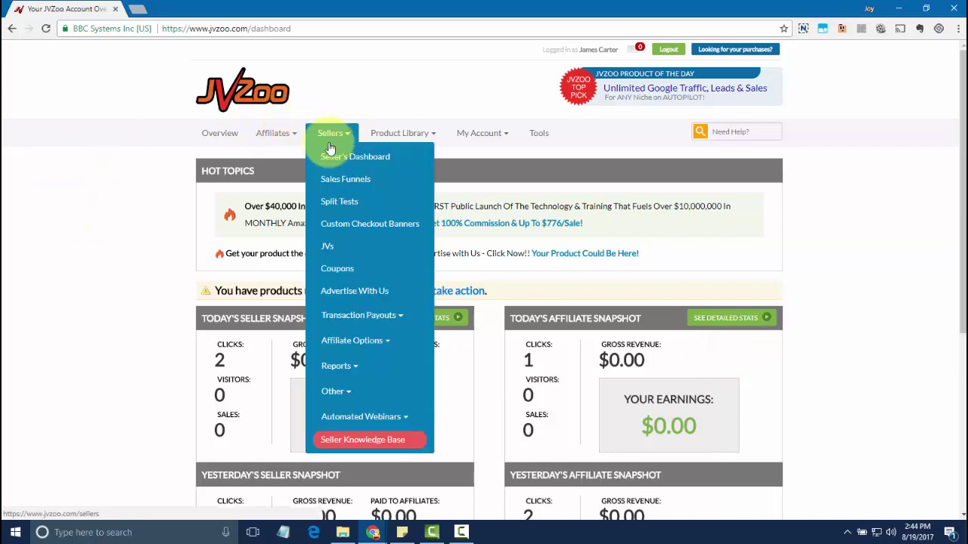
Start a new product from the Seller's Dashboard in the new Product Edit page
left_click(328, 157)
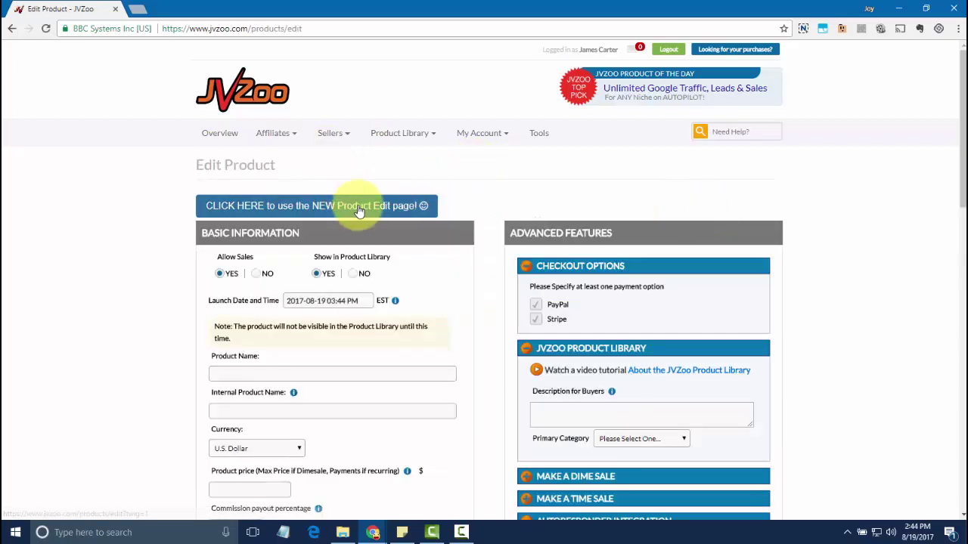
left_click(360, 207)
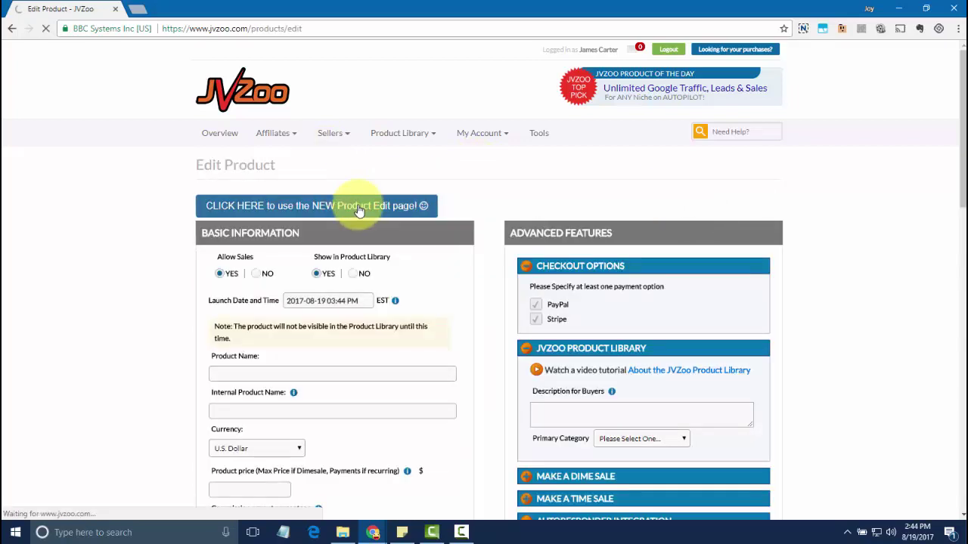
Read the Product Name help tip about FTC red flag words, then dismiss it
scroll(612, 235, "down", 2)
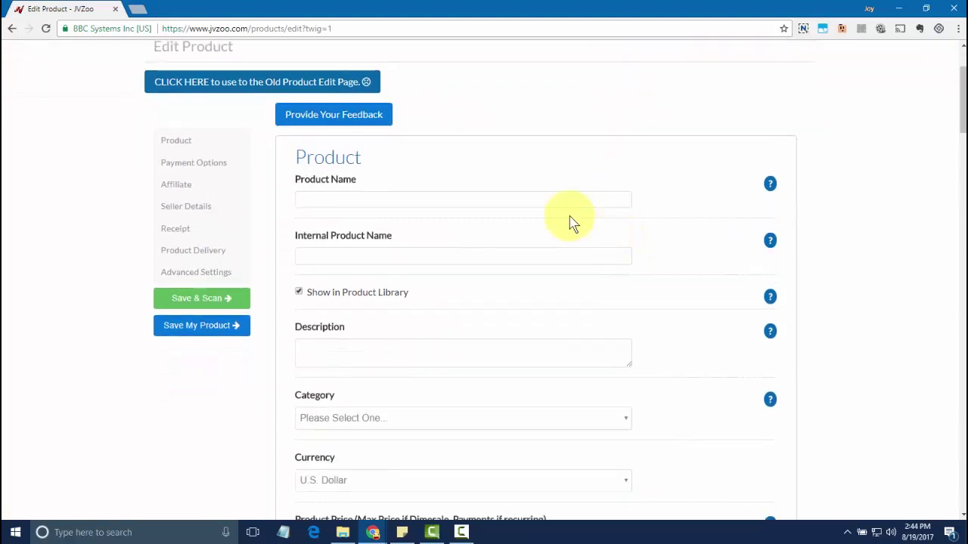
left_click(439, 203)
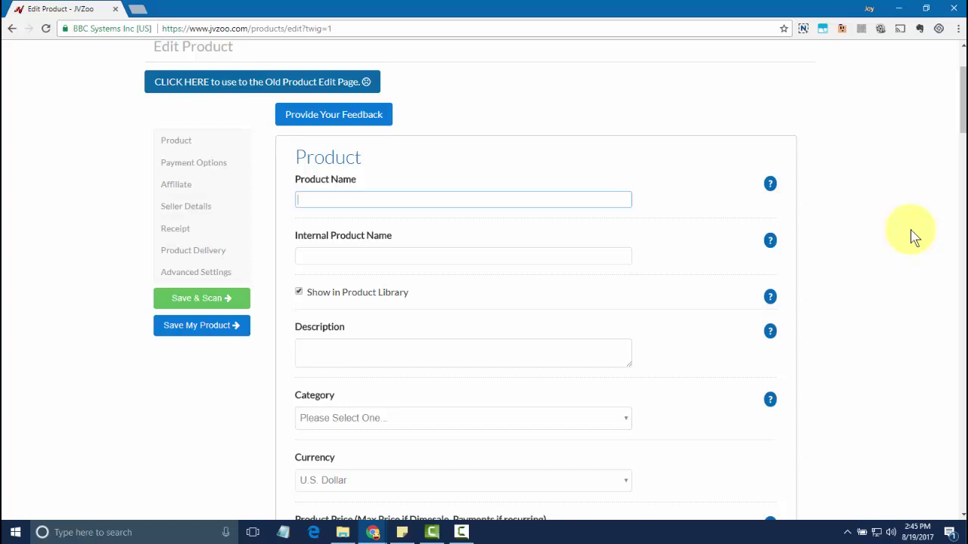
left_click_drag(963, 121, 962, 94)
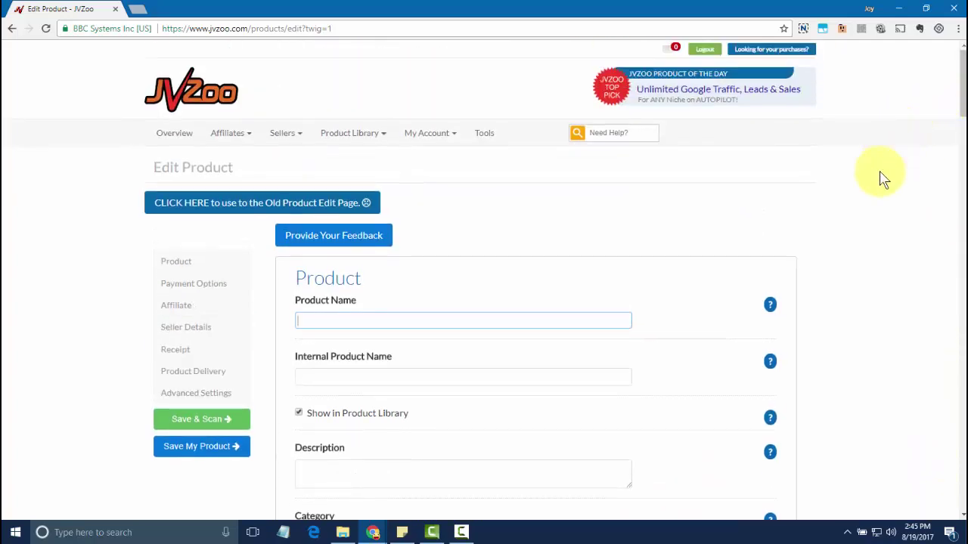
left_click(770, 307)
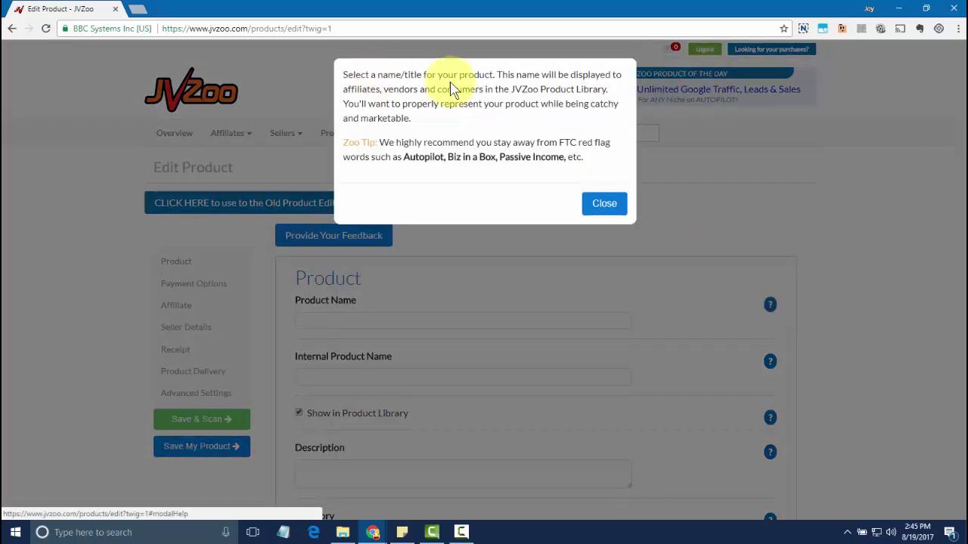
left_click(605, 204)
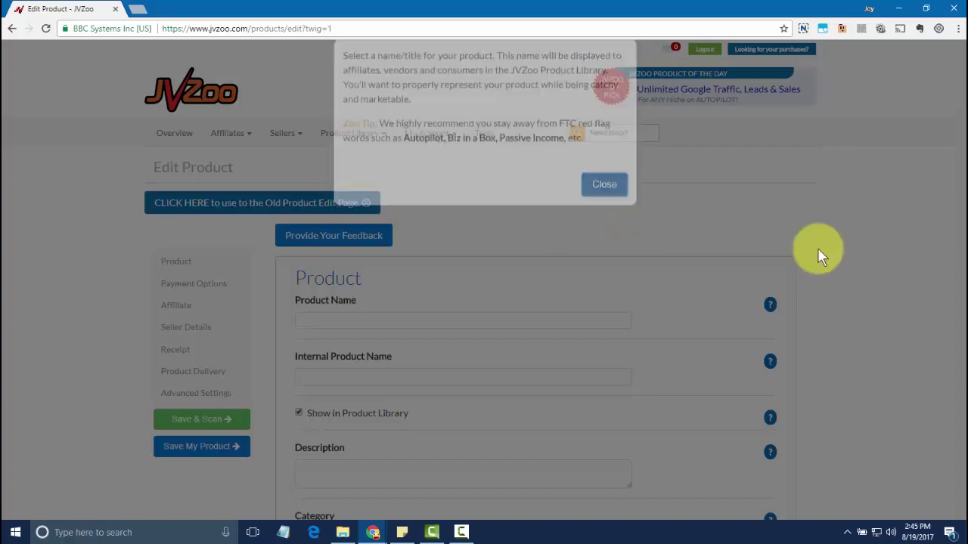
Name the product 'Affiliate Marketing Made Easy' in both name fields, keeping Product Library listing on
left_click(469, 318)
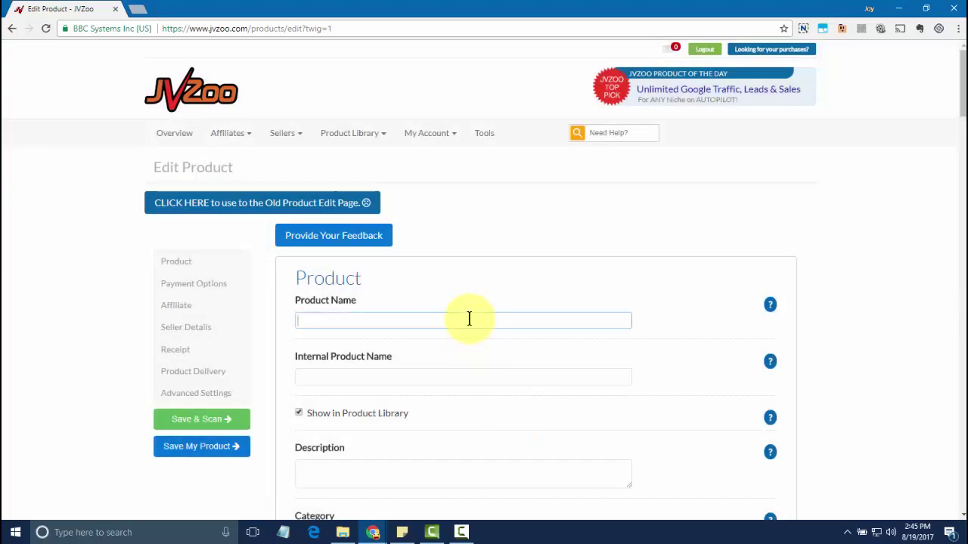
type("Affiliate Marketing Made Easy")
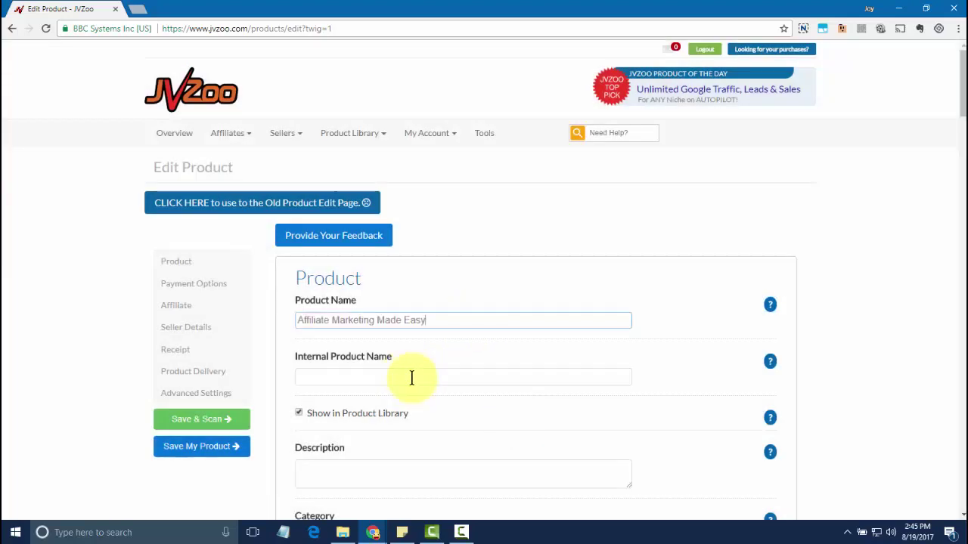
left_click(381, 373)
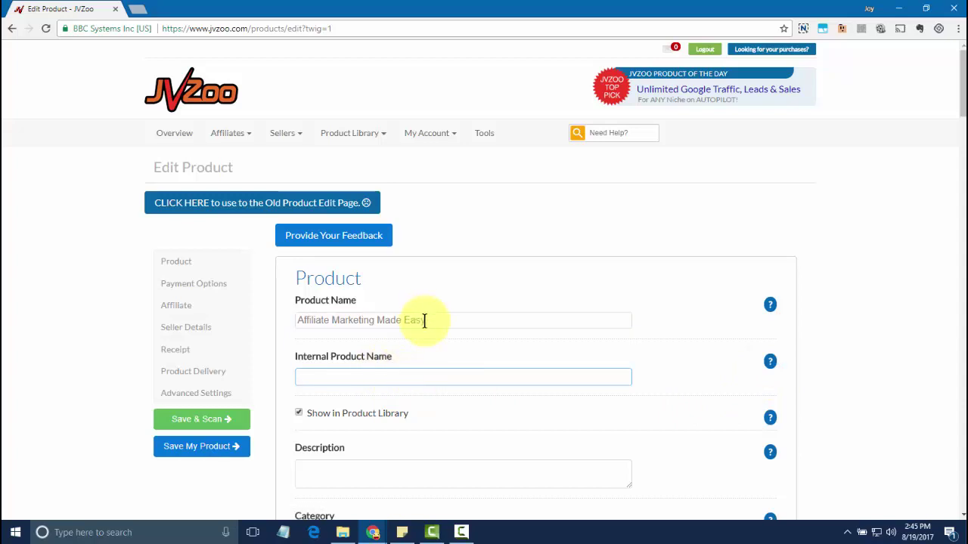
left_click_drag(424, 320, 297, 320)
key("ctrl+c")
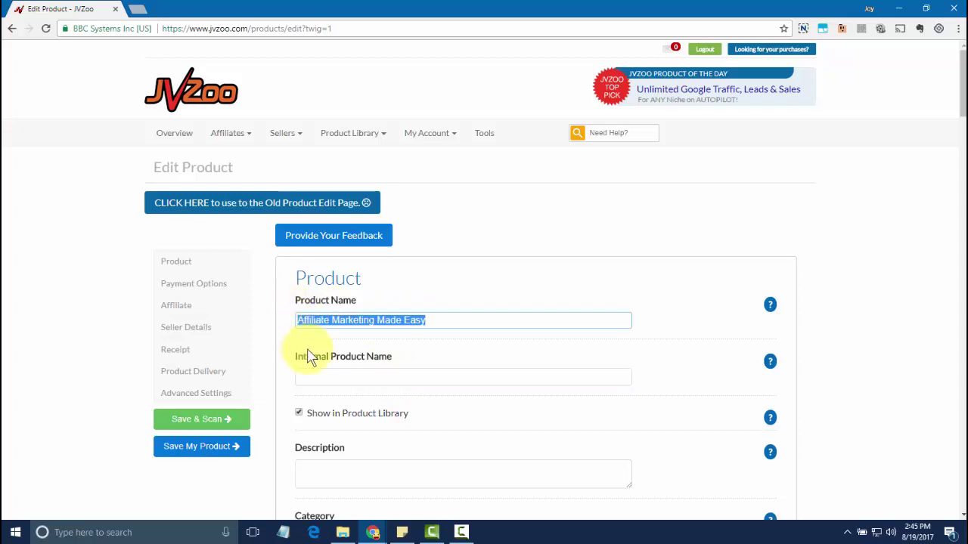
left_click(352, 374)
key("ctrl+v")
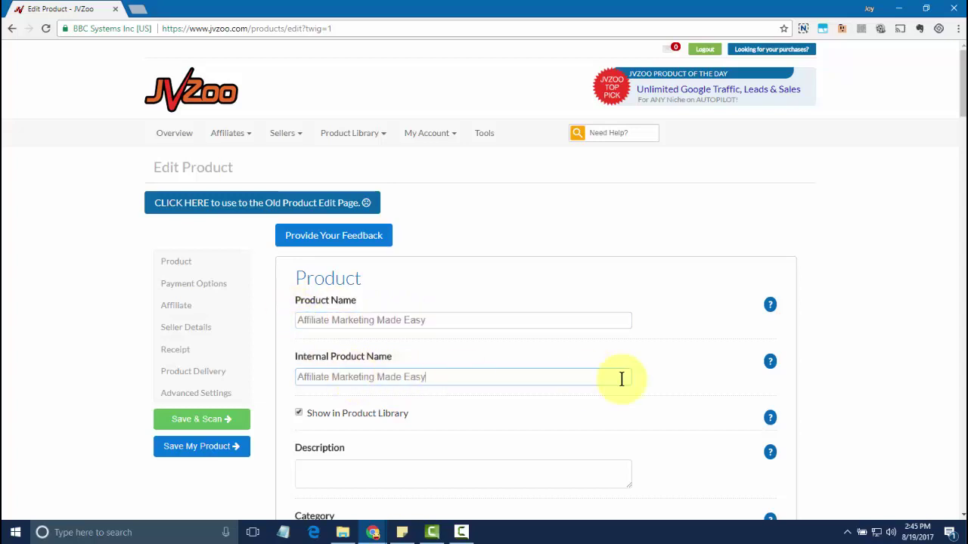
left_click(299, 414)
left_click(299, 414)
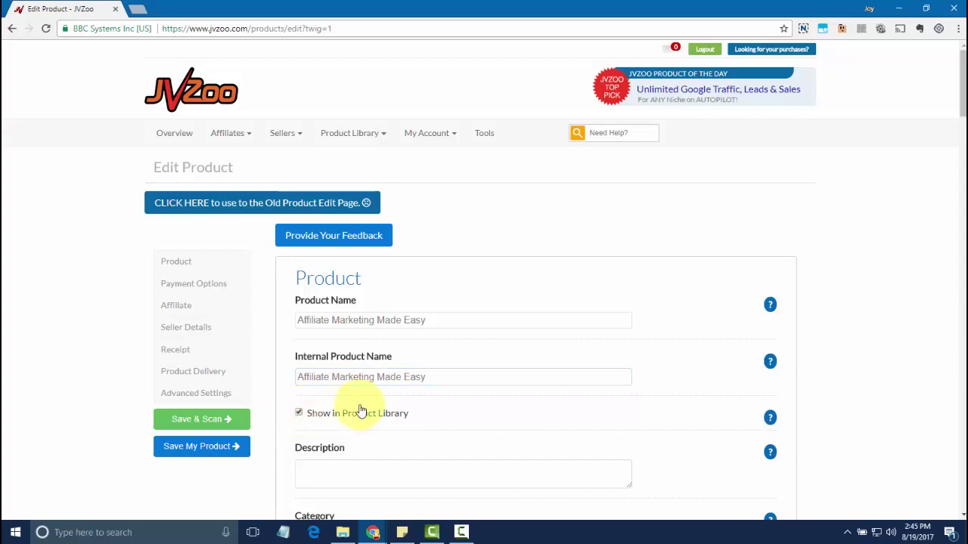
Add the one-sentence description and choose the Affiliate Marketing category with U.S. Dollar currency
scroll(518, 404, "down", 2)
left_click(432, 350)
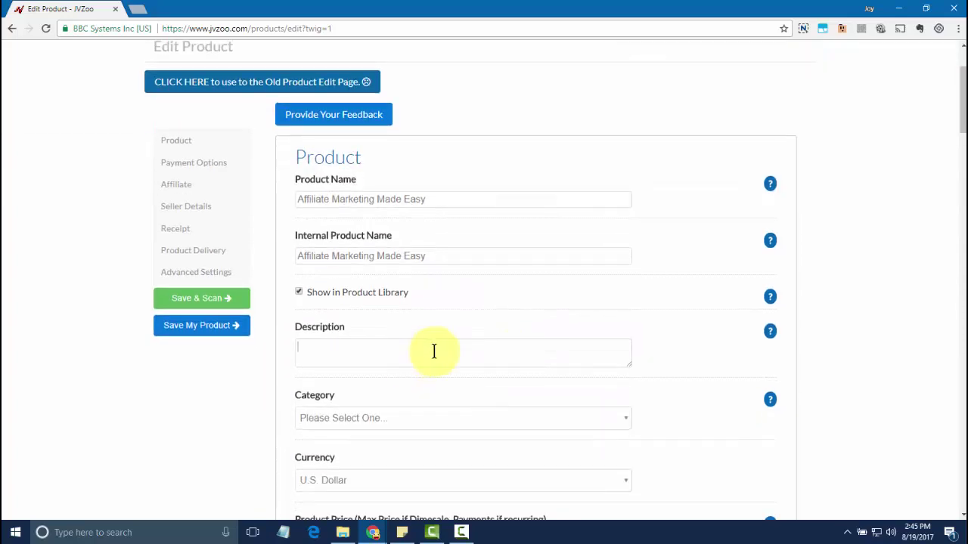
type("This course makes it easy for anyone to get started in affiliate marketing :)")
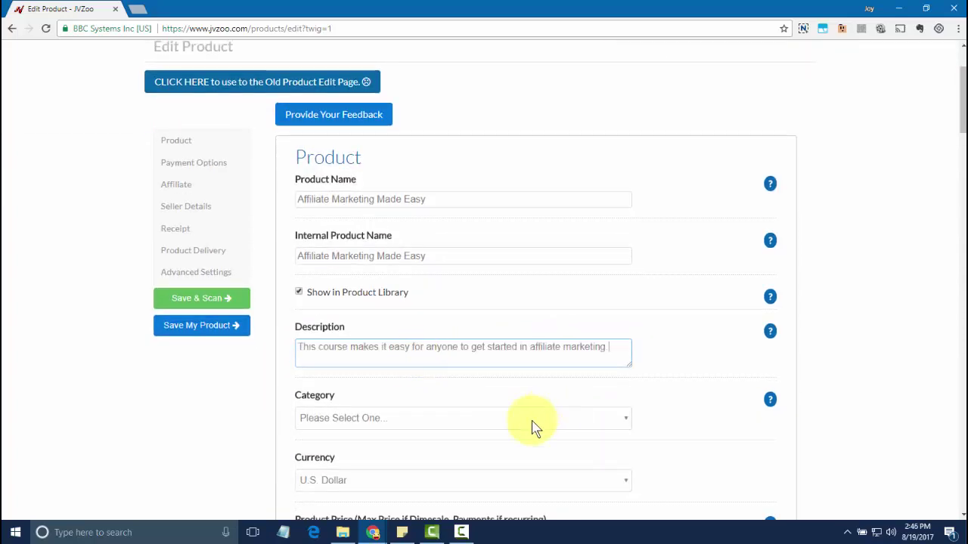
left_click(531, 421)
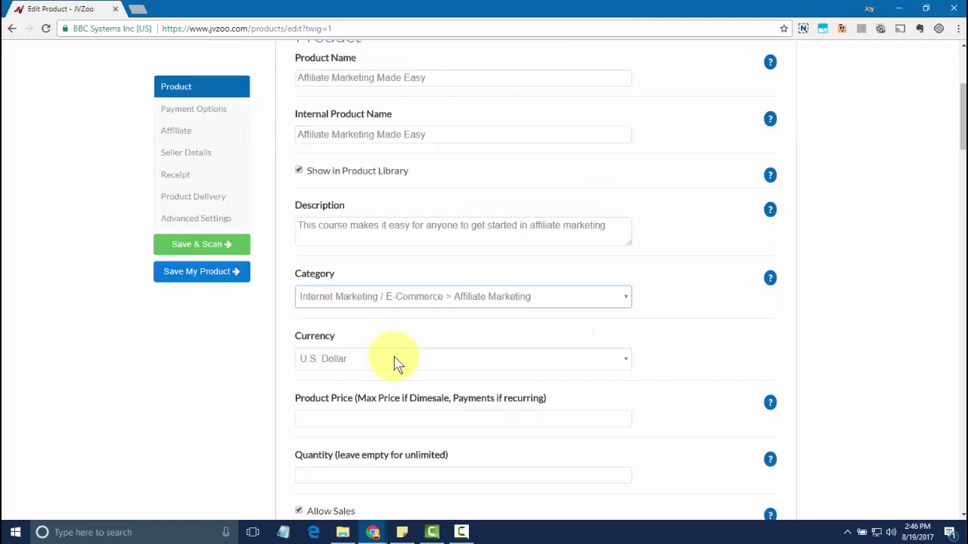
left_click(396, 363)
left_click(383, 382)
Set the price to 97, clear Quantity for unlimited sales, and tick Allow Sales
scroll(388, 320, "down", 2)
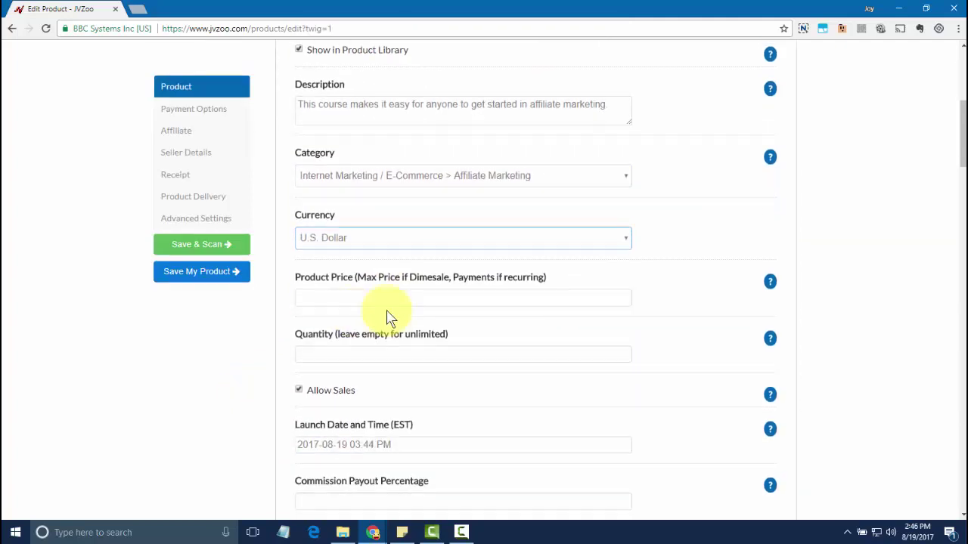
left_click(379, 297)
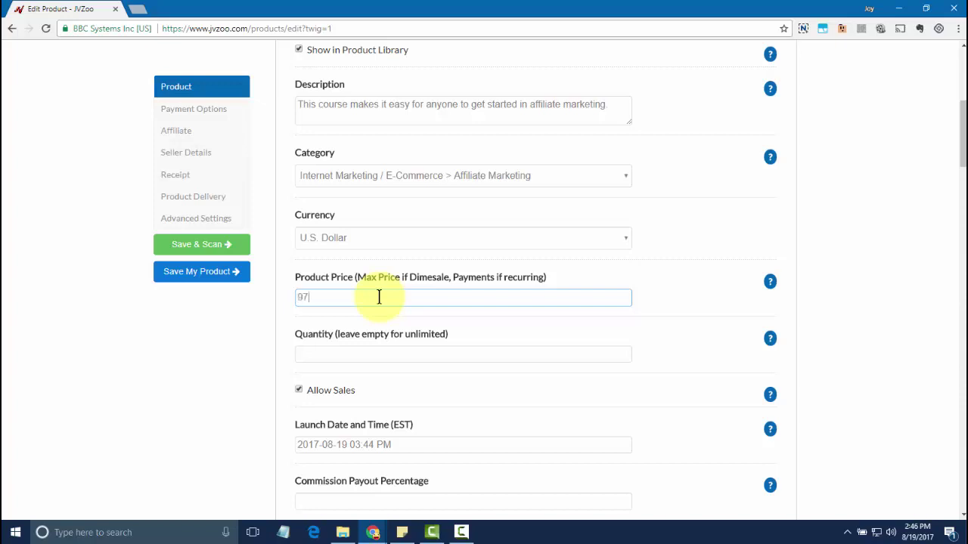
left_click(446, 352)
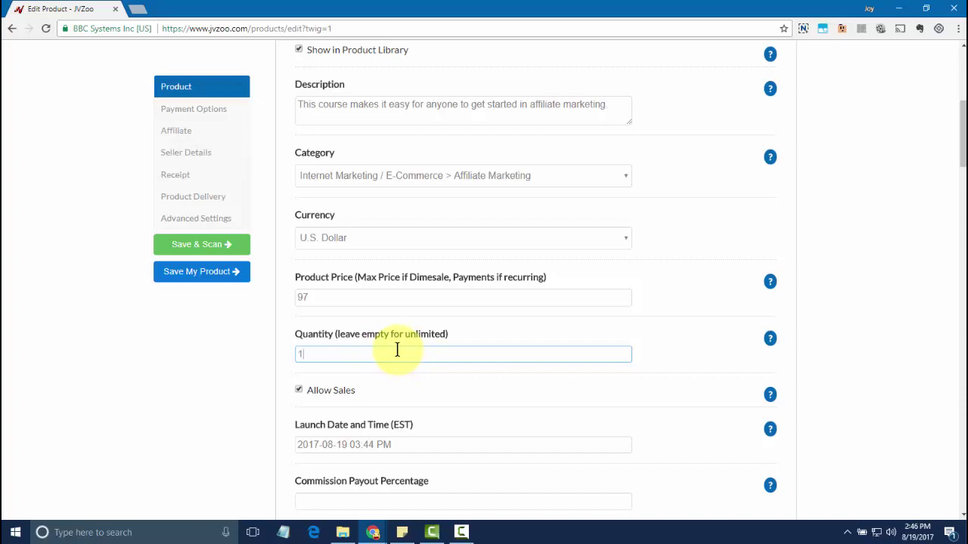
left_click_drag(363, 353, 277, 350)
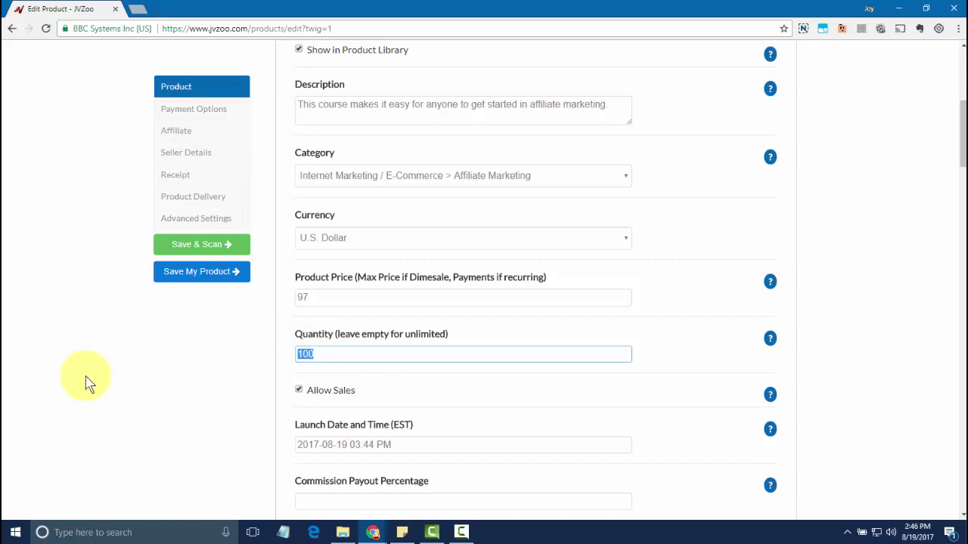
left_click(302, 398)
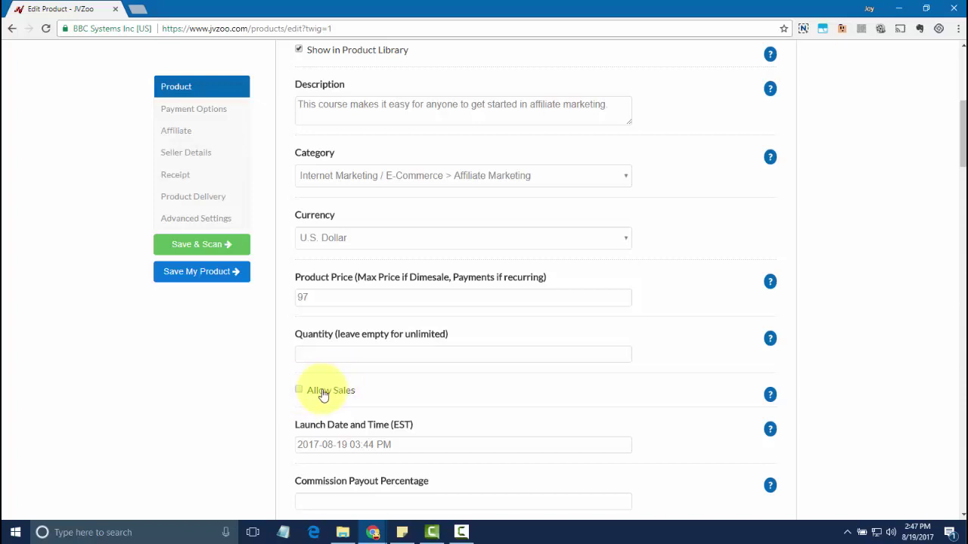
left_click(296, 391)
Set the Commission Payout Percentage to 50, leaving Dime Sale and Time Sale unticked
scroll(491, 386, "down", 2)
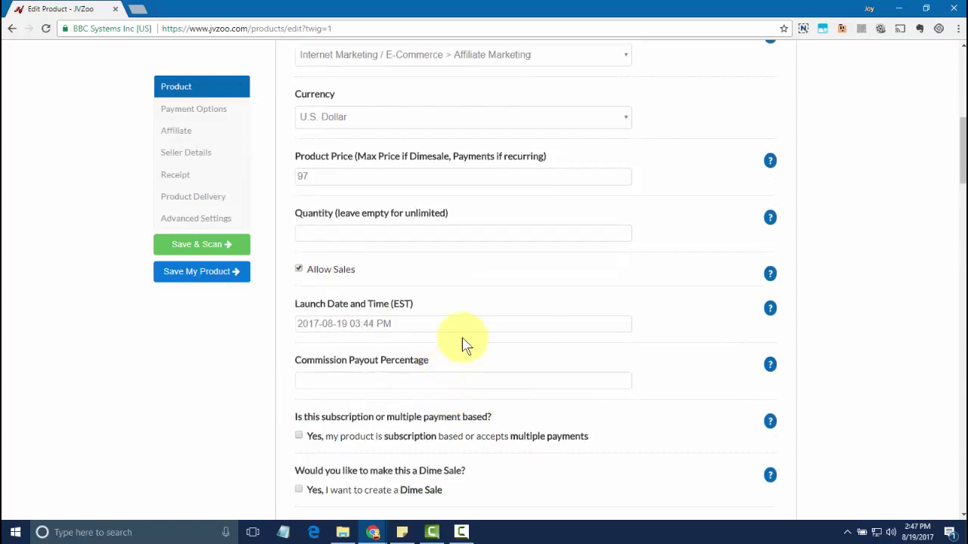
left_click(388, 321)
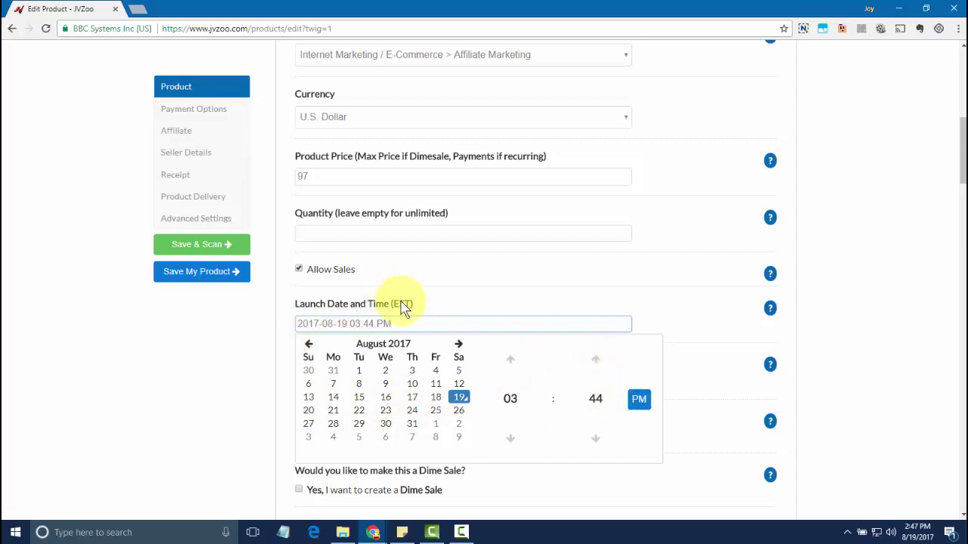
left_click_drag(413, 306, 389, 313)
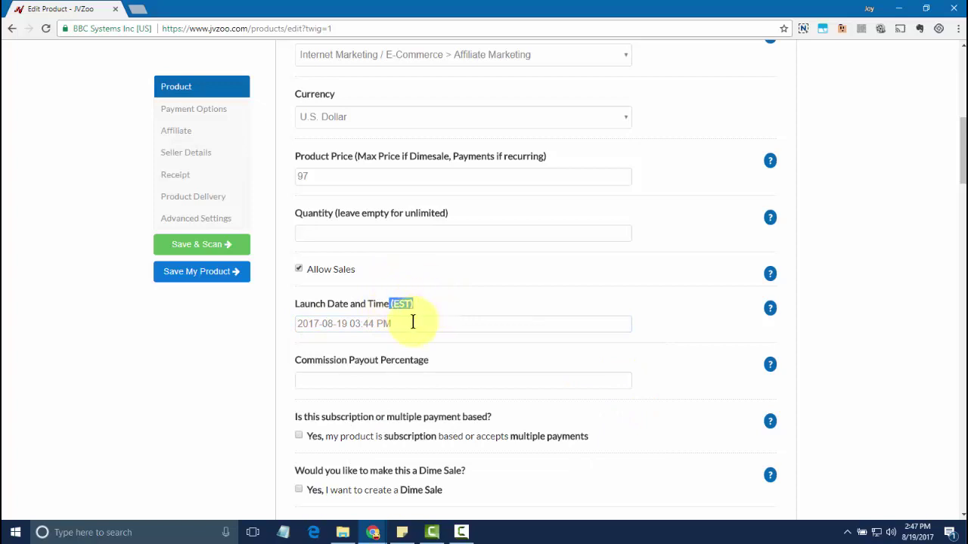
left_click(343, 380)
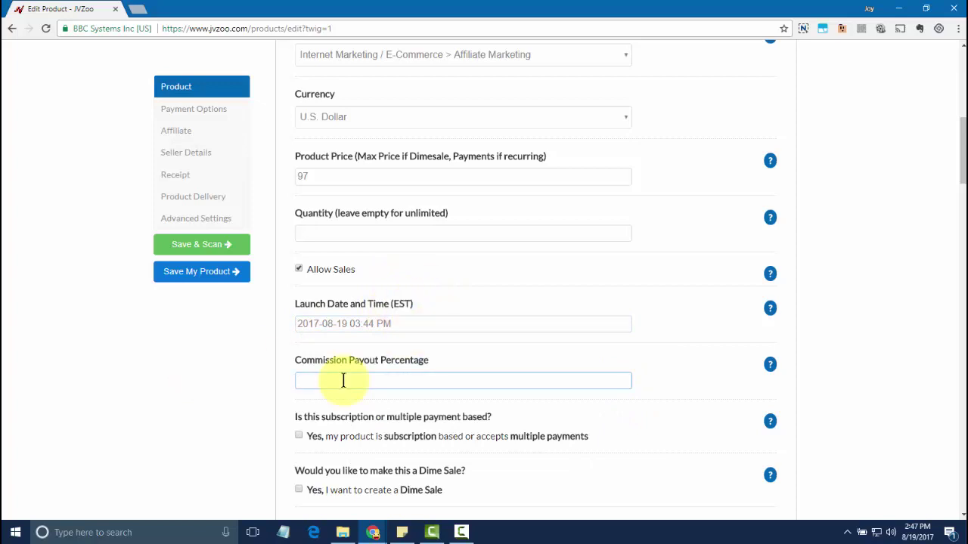
type("50")
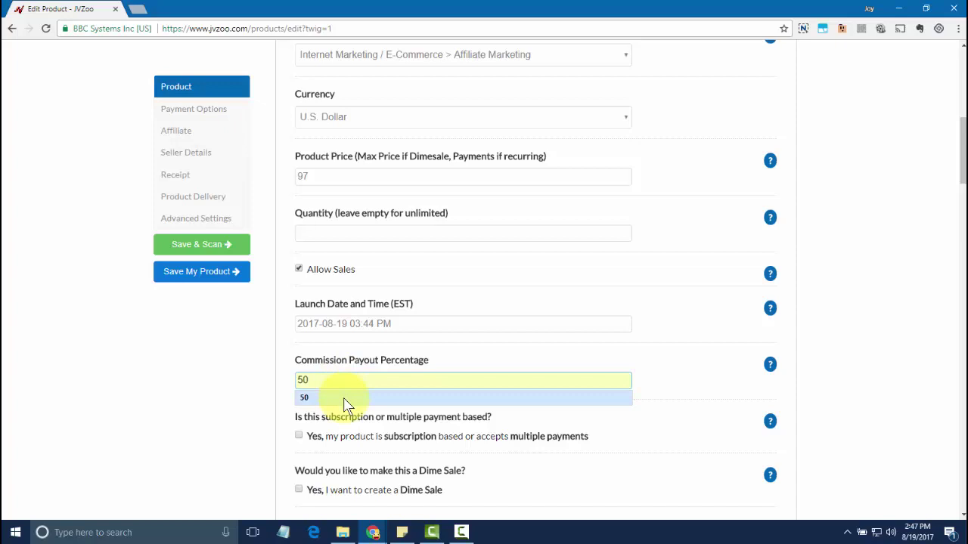
left_click(345, 400)
scroll(274, 394, "down", 3)
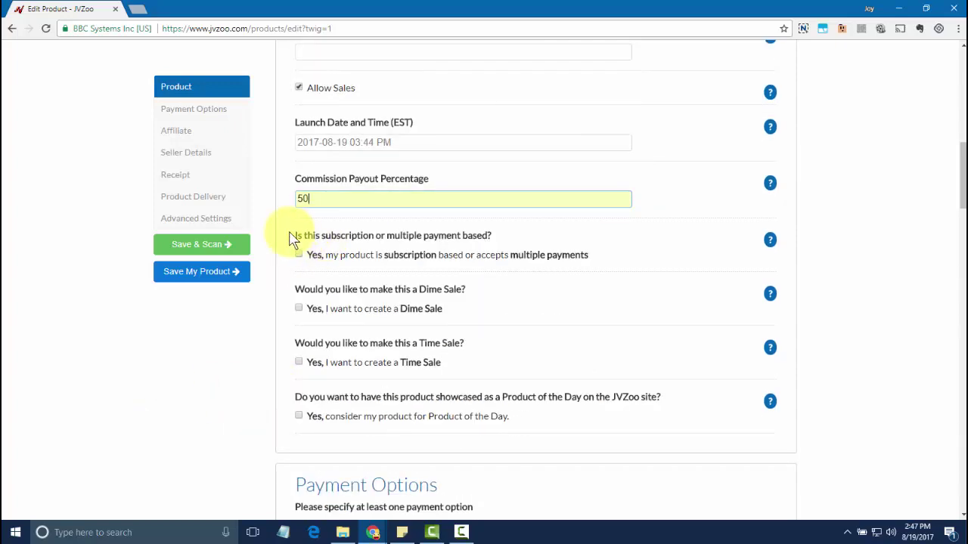
left_click_drag(293, 241, 458, 252)
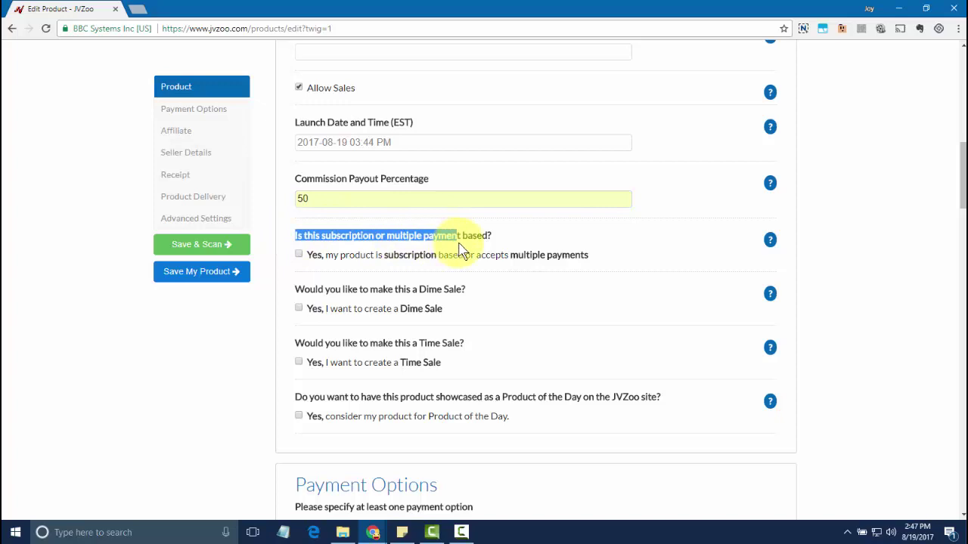
left_click(511, 239)
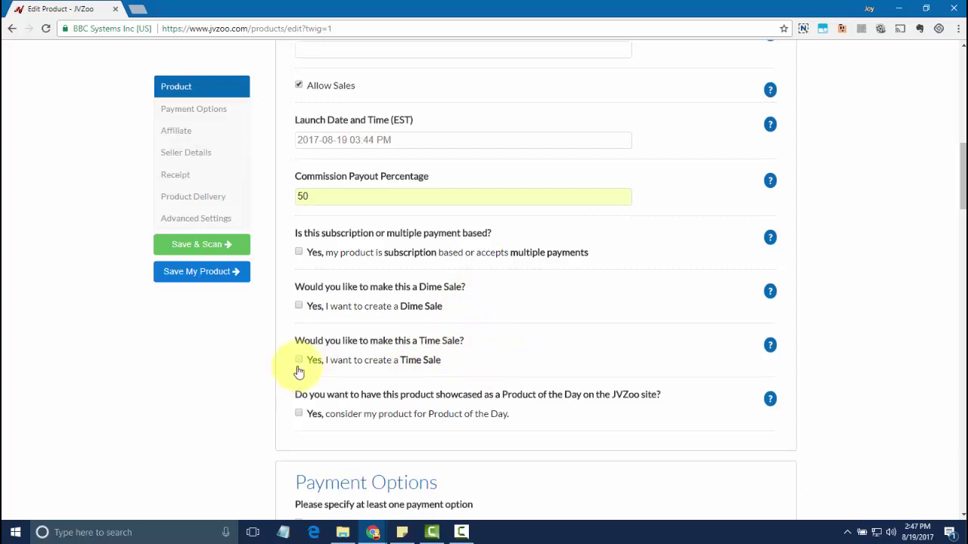
scroll(332, 341, "down", 2)
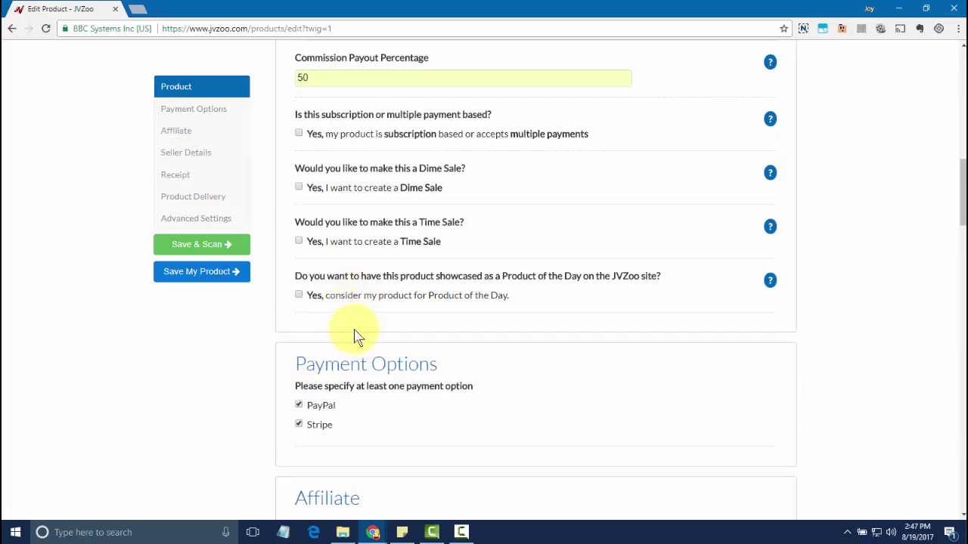
Opt into Product of the Day and set Custom JVZoo Commission Payout to 50
left_click(299, 296)
scroll(376, 345, "down", 1)
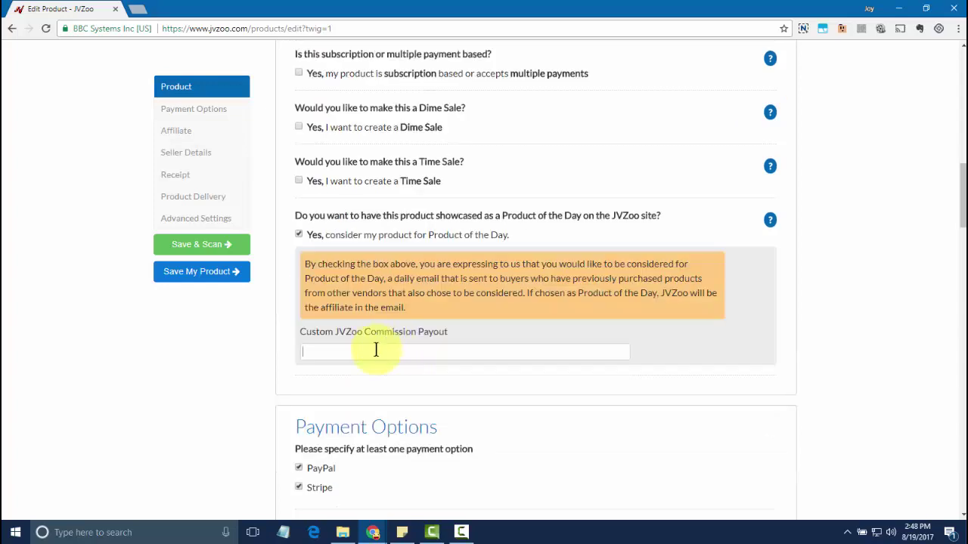
left_click(375, 350)
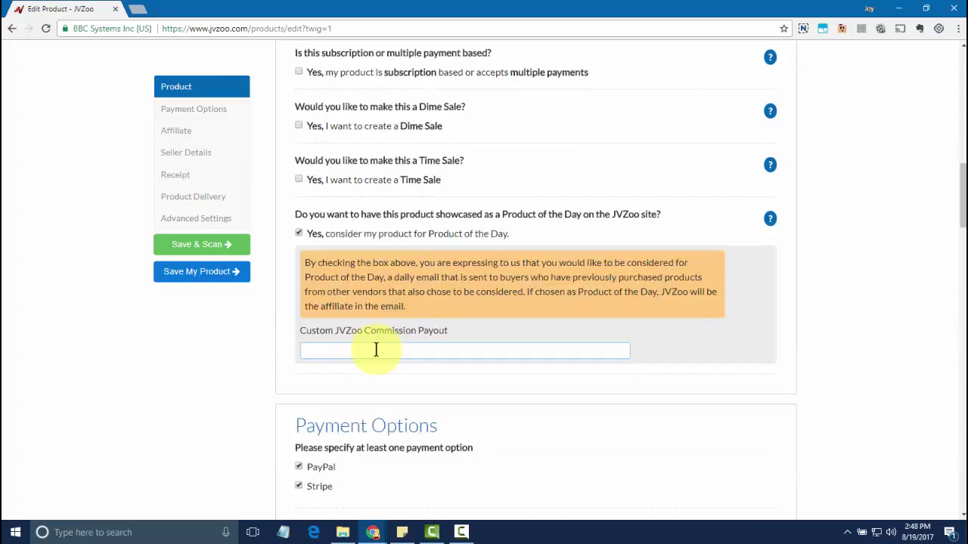
scroll(375, 350, "down", 1)
type("50")
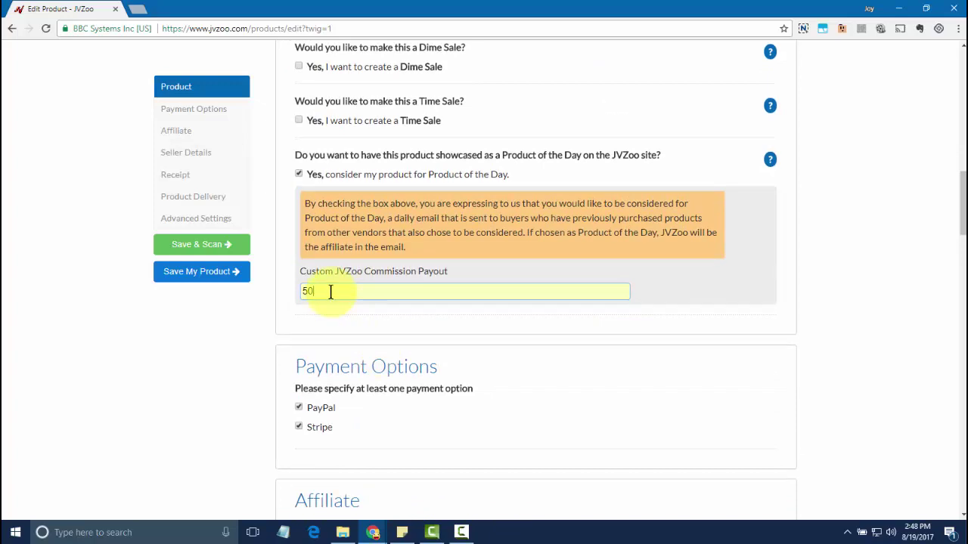
left_click(303, 308)
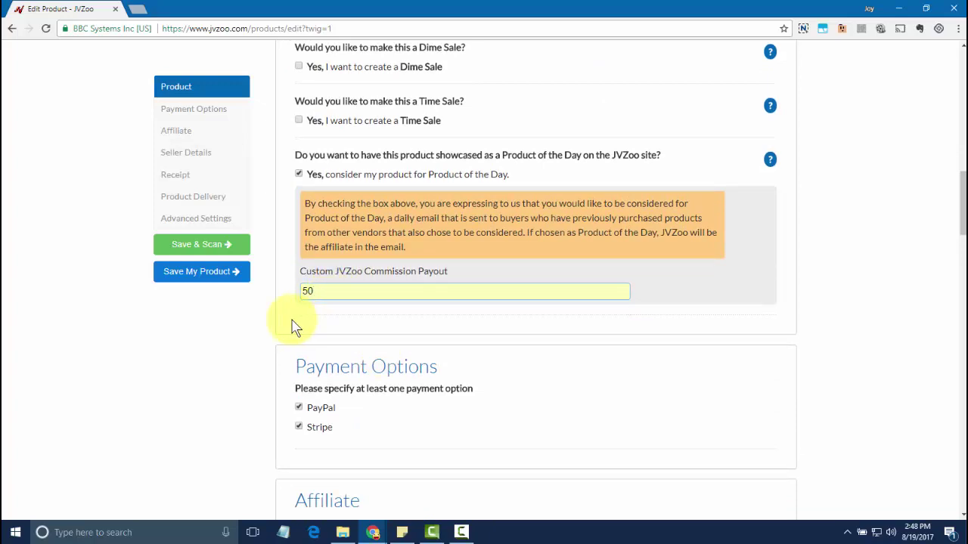
Keep How to Approve Affiliate set to Manual Approval
scroll(258, 391, "down", 2)
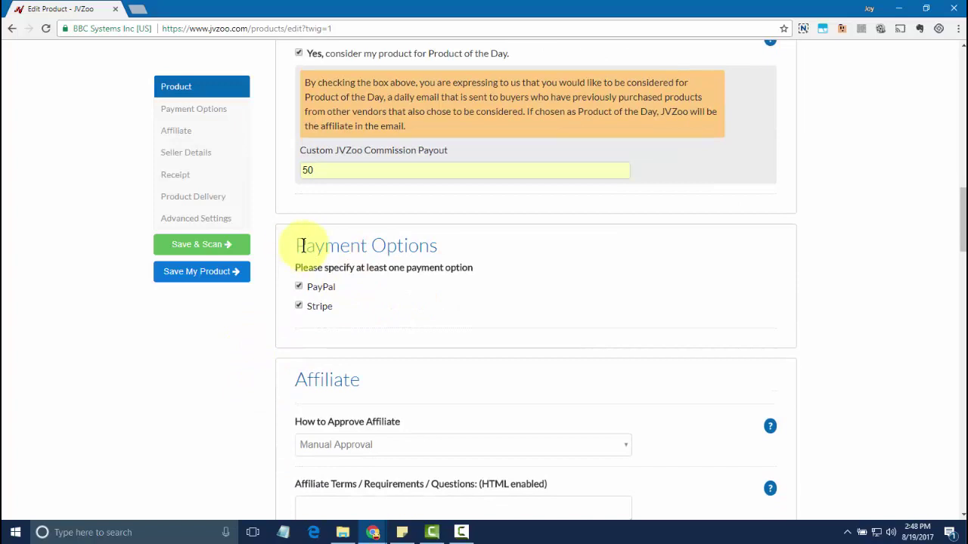
scroll(270, 302, "down", 4)
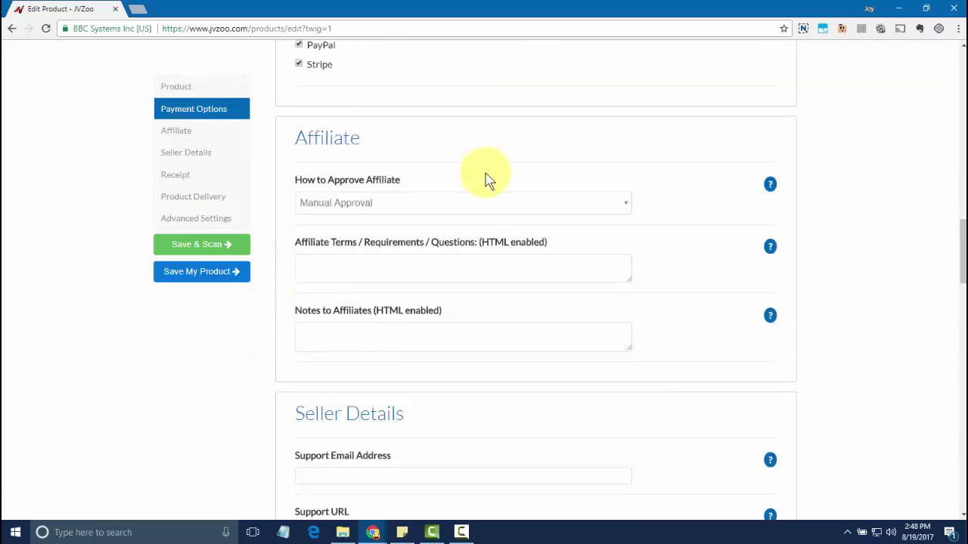
left_click(388, 201)
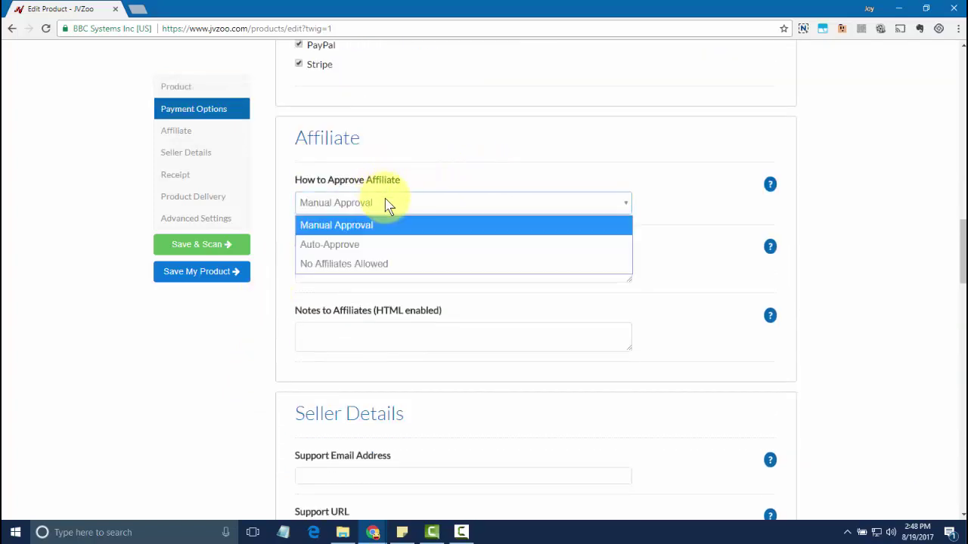
left_click(367, 227)
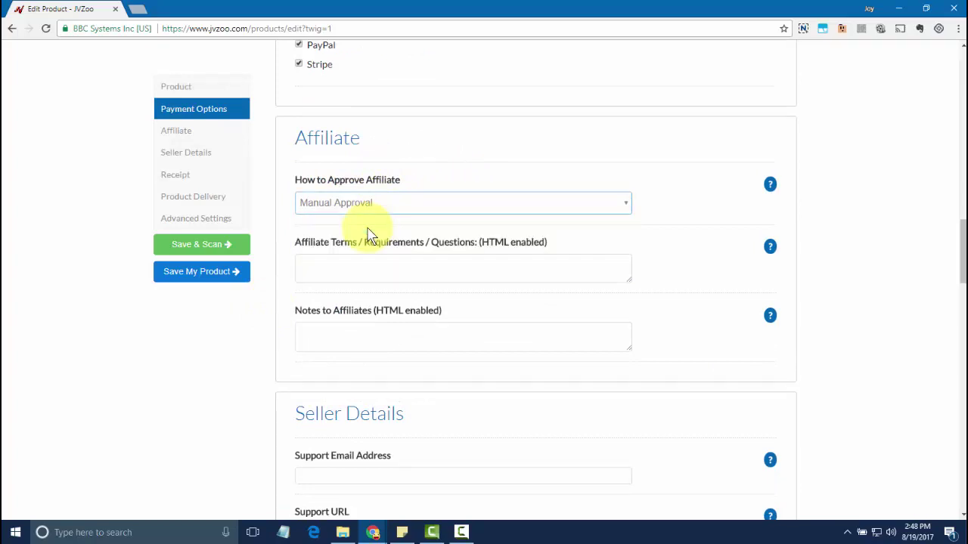
left_click(376, 203)
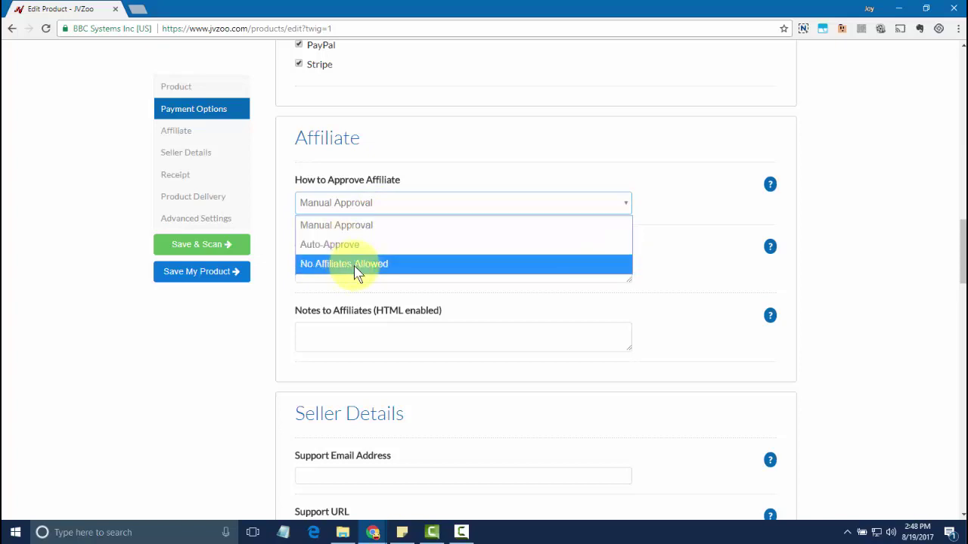
left_click(420, 232)
Review the HTML-enabled Affiliate Terms and the Notes to Affiliates text areas
left_click(521, 272)
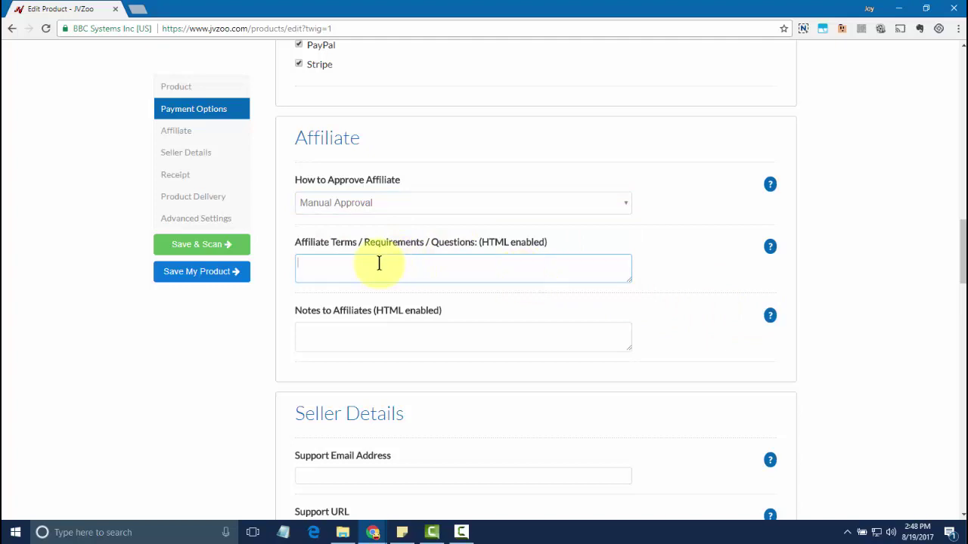
left_click_drag(480, 243, 543, 249)
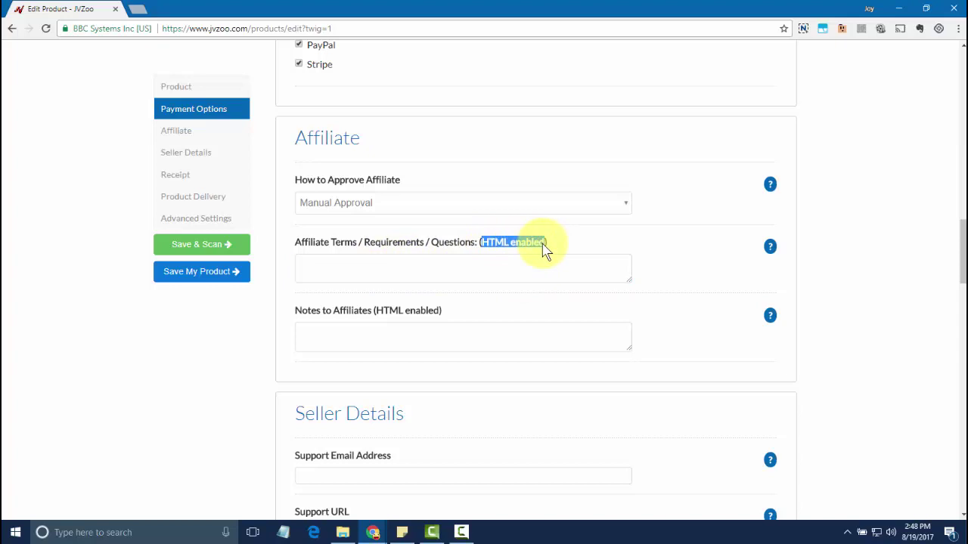
left_click(527, 266)
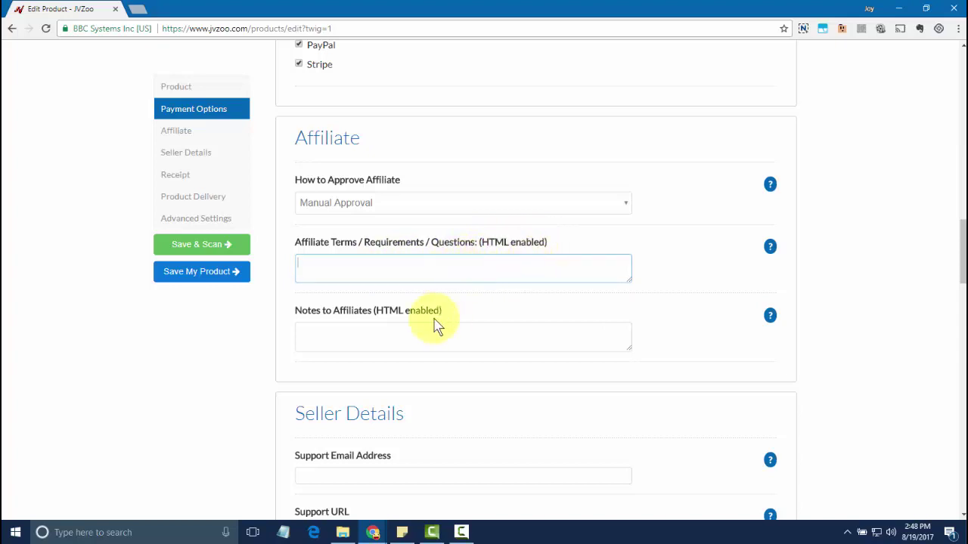
scroll(437, 325, "down", 1)
left_click(407, 273)
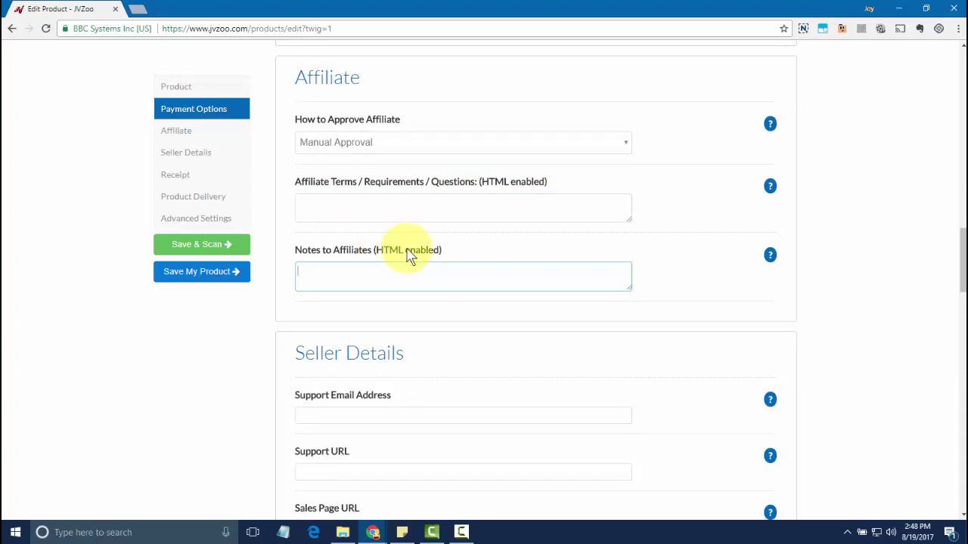
Fill in the support e-mail, Support URL support.myproduct.com, and the sales page URL
scroll(378, 227, "down", 3)
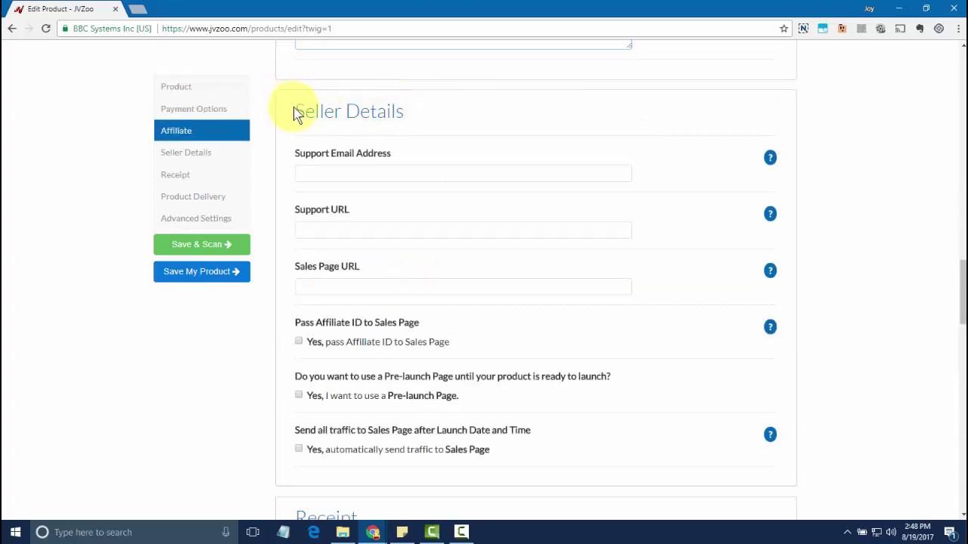
left_click_drag(295, 114, 428, 134)
left_click(389, 173)
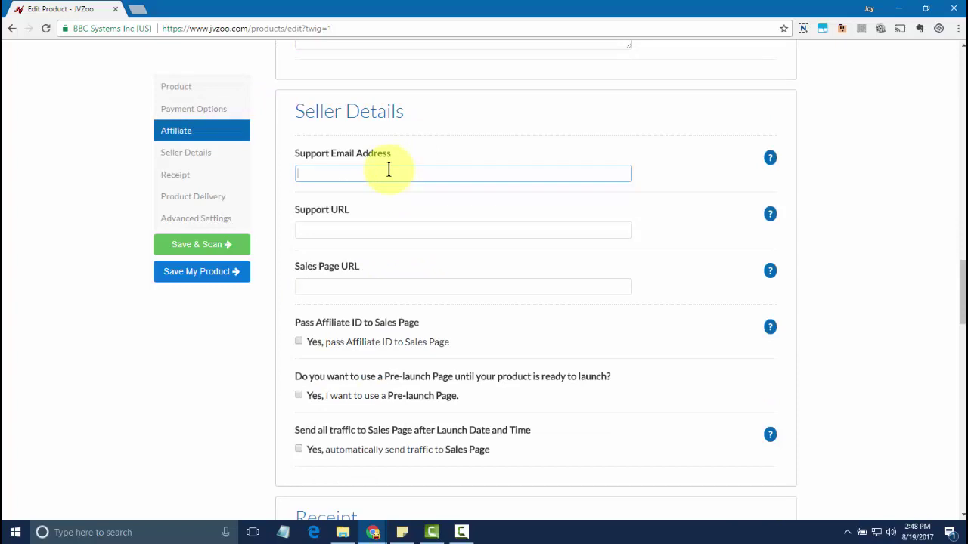
key("ctrl+v")
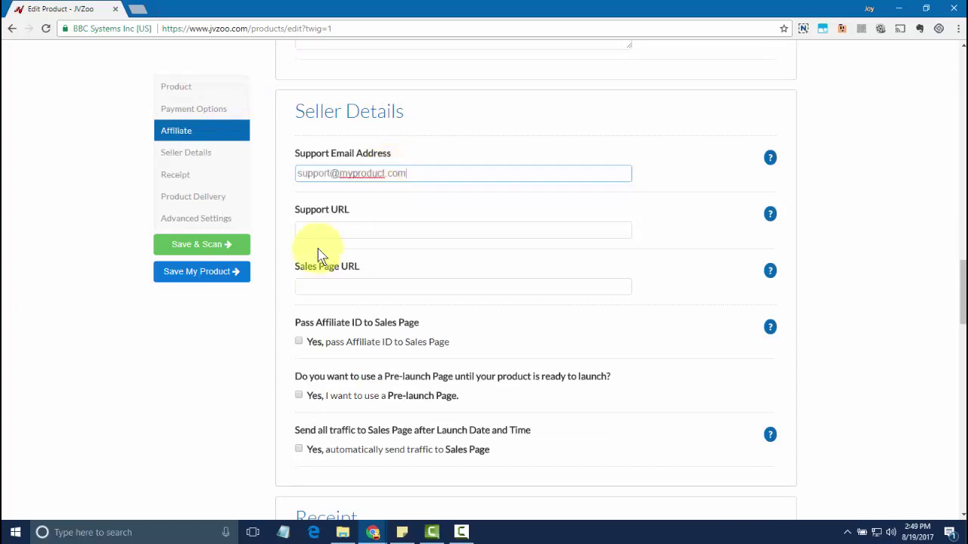
left_click(330, 232)
type("support.myproduct.com")
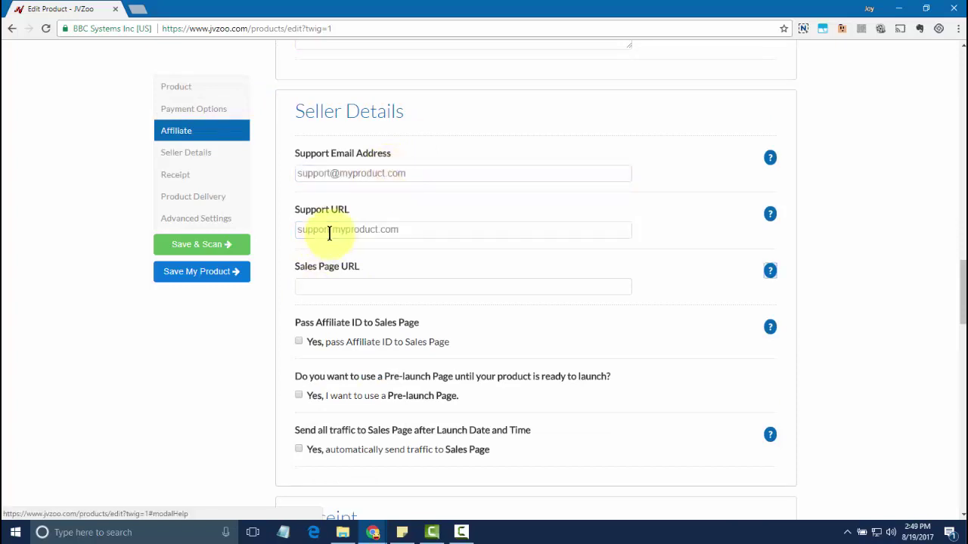
left_click(352, 295)
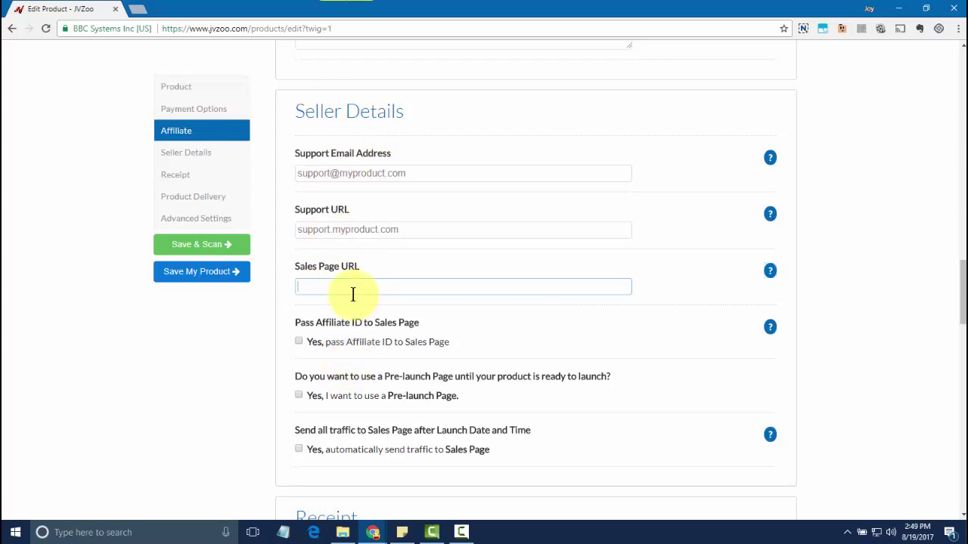
type("http://myproduct.com")
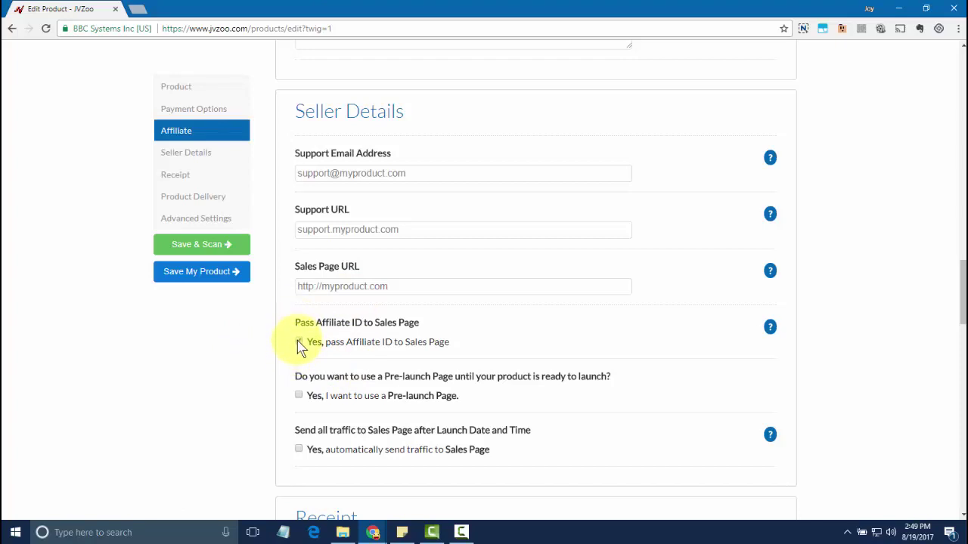
Toggle passing the affiliate ID to the sales page and leave the pre-launch page off
left_click(299, 344)
left_click(299, 396)
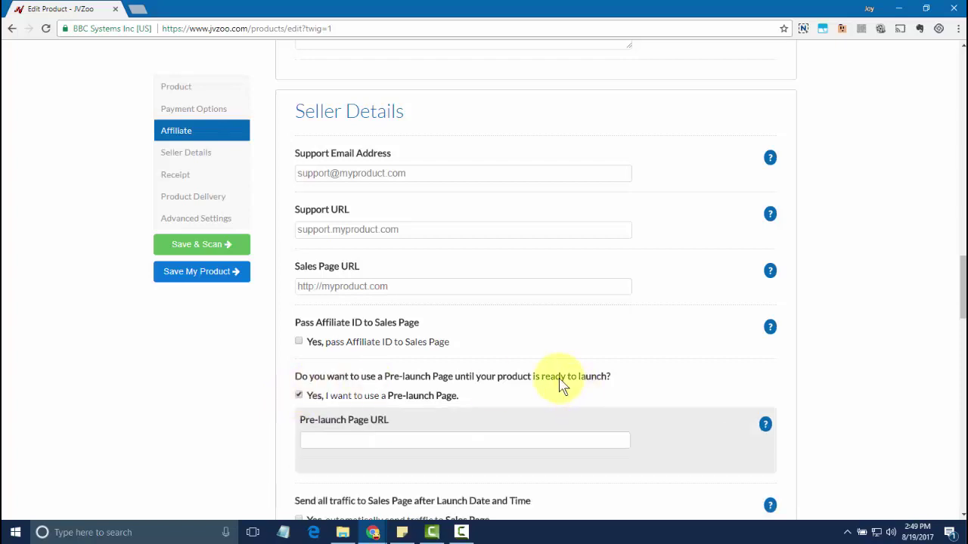
scroll(339, 324, "down", 3)
left_click(332, 319)
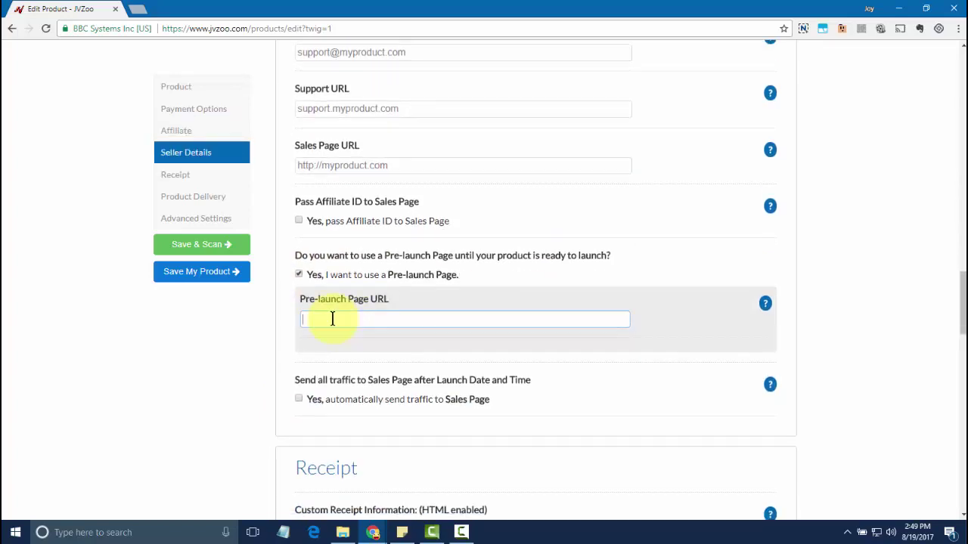
key("shift+Tab")
key("space")
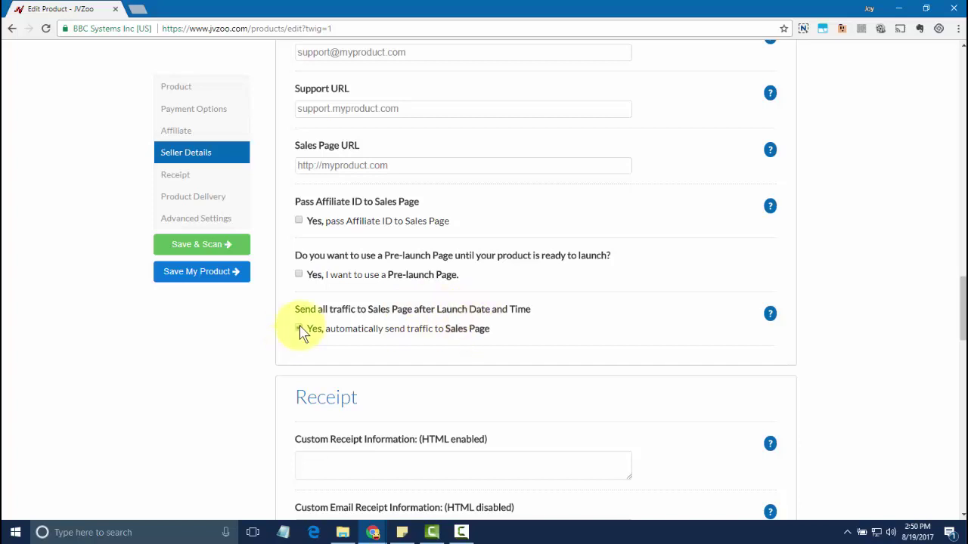
scroll(491, 333, "up", 20)
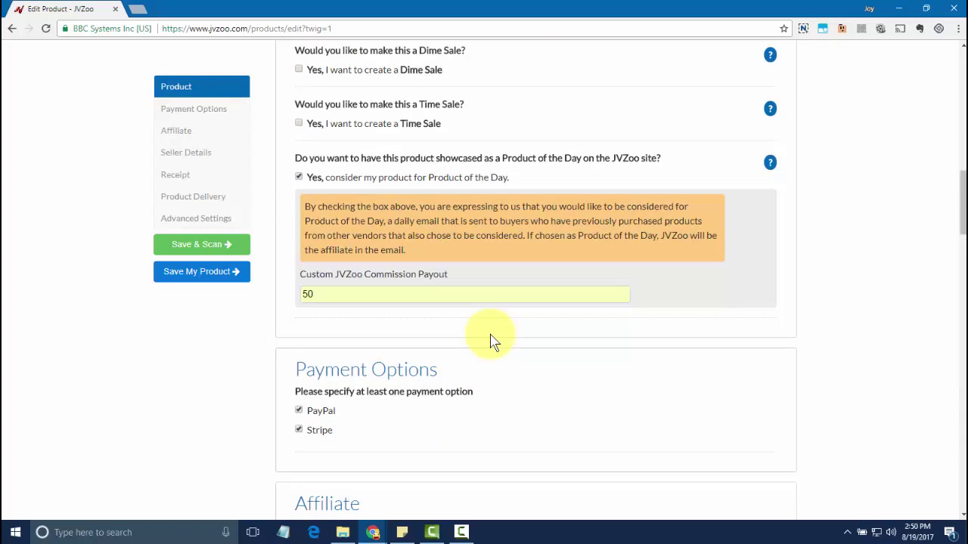
scroll(492, 340, "down", 3)
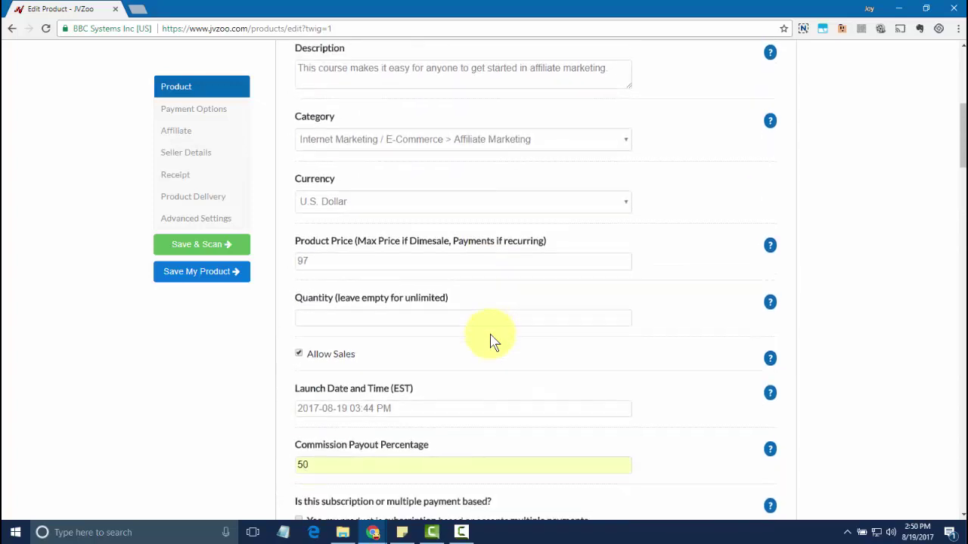
left_click(376, 323)
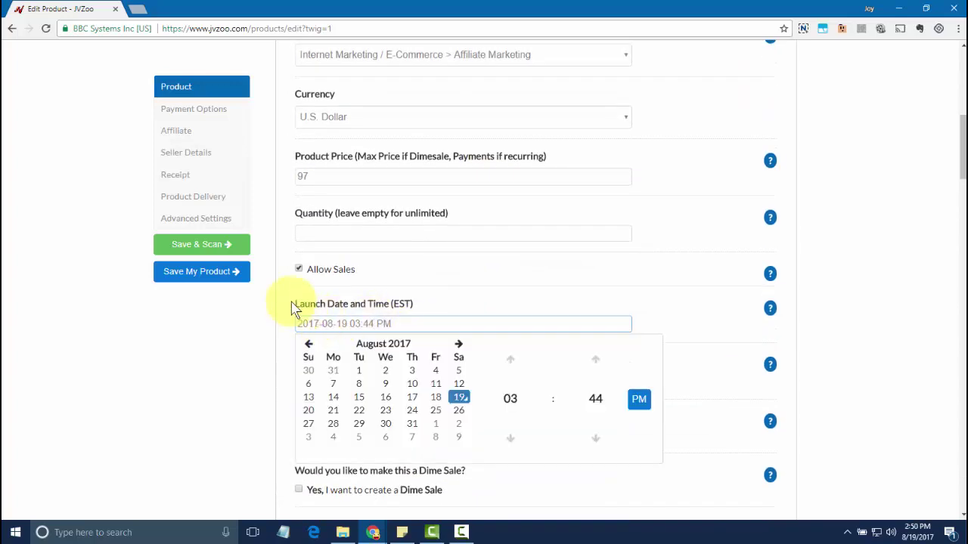
left_click(245, 358)
scroll(303, 143, "down", 6)
Leave the Custom Receipt Information and other receipt field blank
left_click_drag(297, 155, 374, 172)
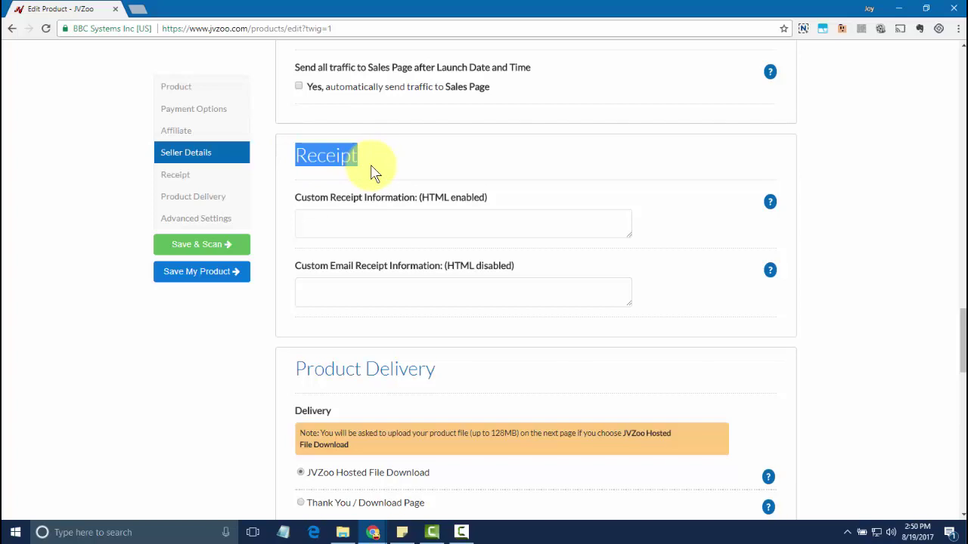
left_click(349, 227)
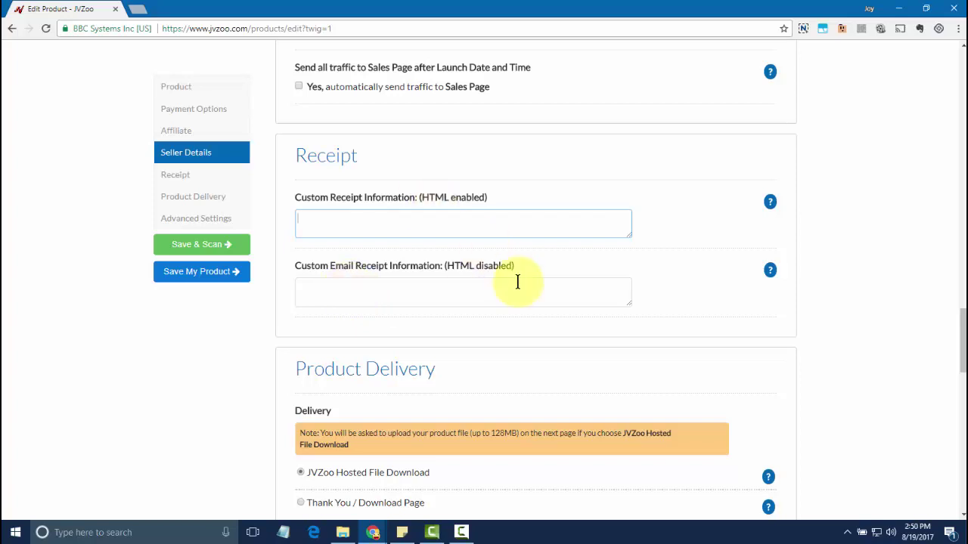
scroll(514, 284, "down", 5)
scroll(514, 291, "up", 1)
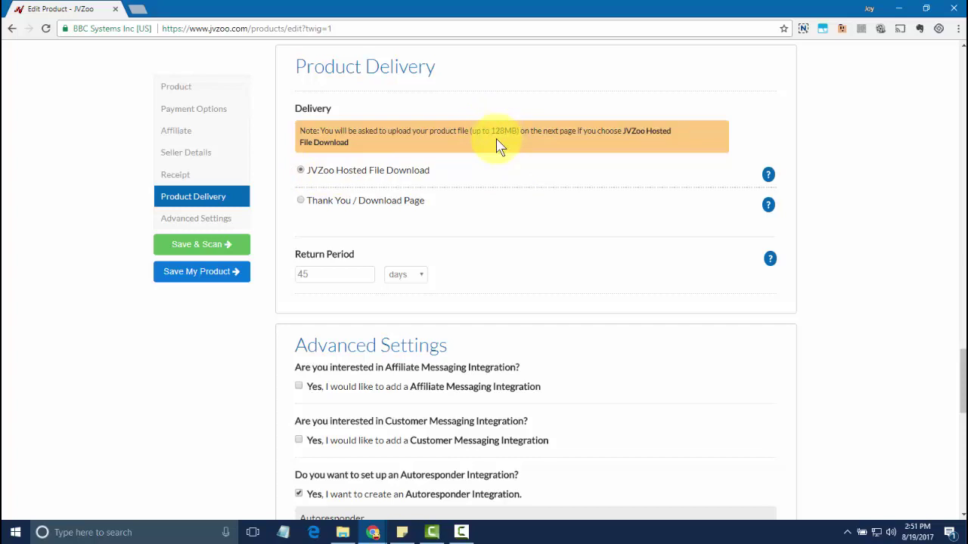
left_click(372, 205)
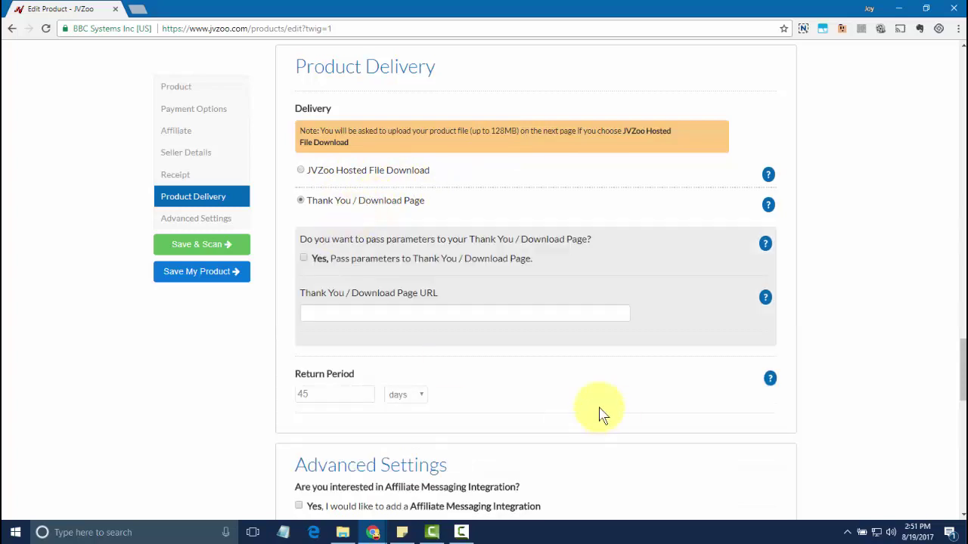
left_click(538, 312)
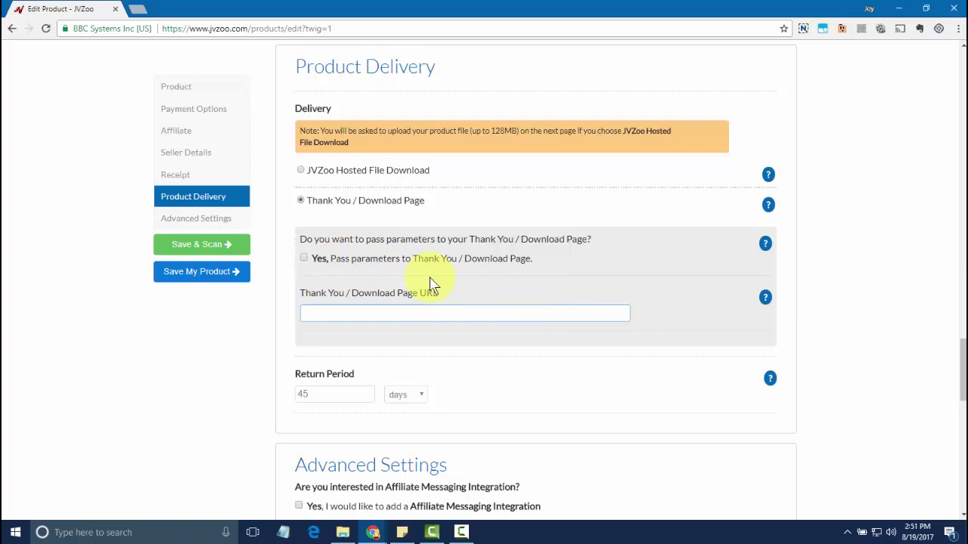
type("http://myproduct.com/thankyou")
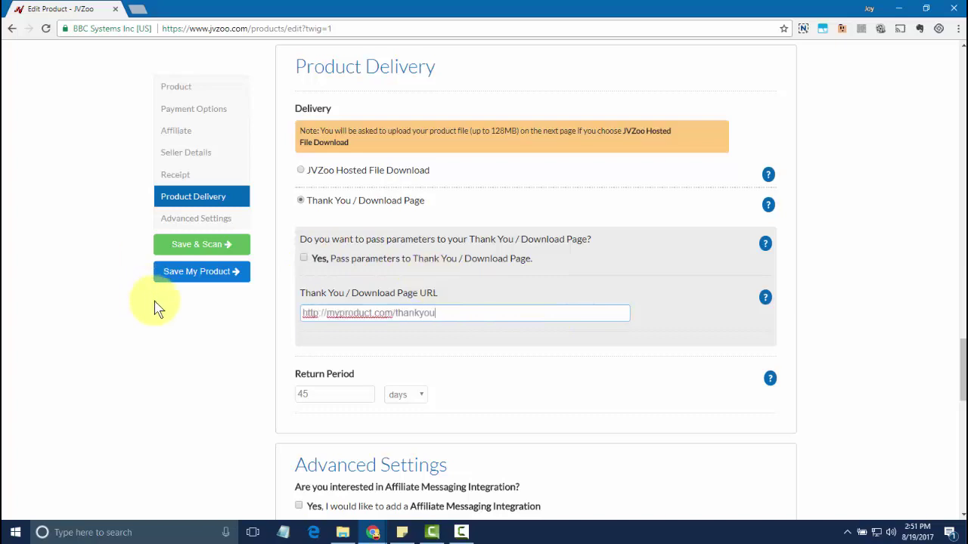
left_click(307, 265)
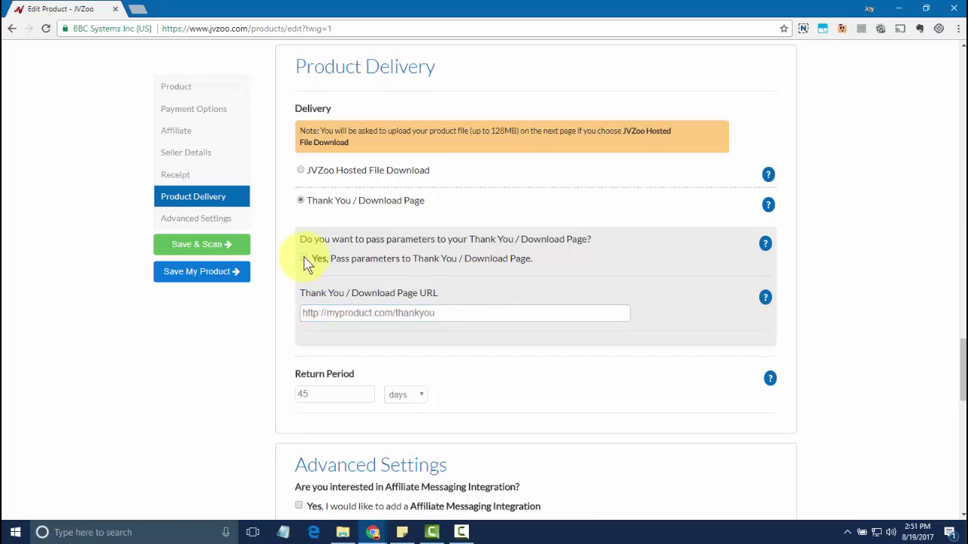
left_click(305, 259)
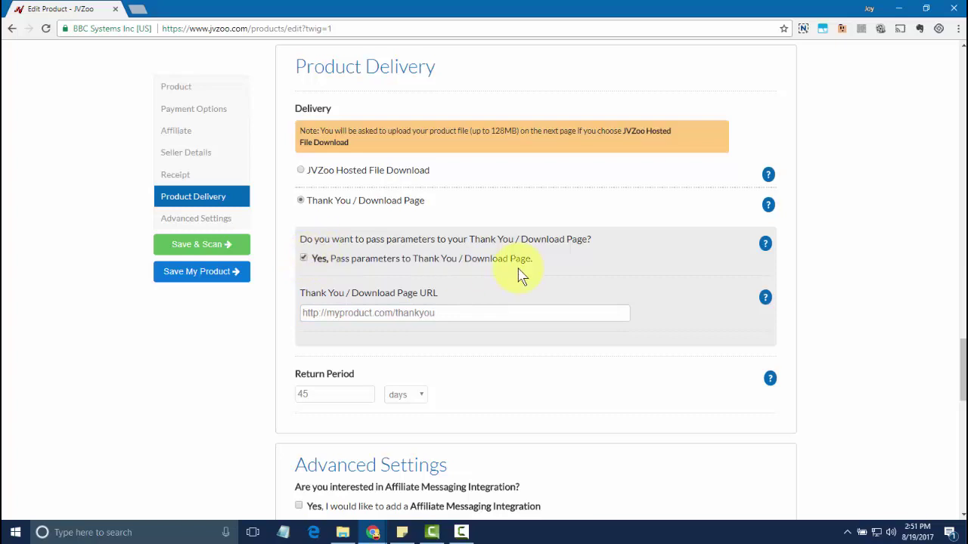
left_click(299, 258)
Set the Return Period to 30 days
scroll(288, 262, "down", 1)
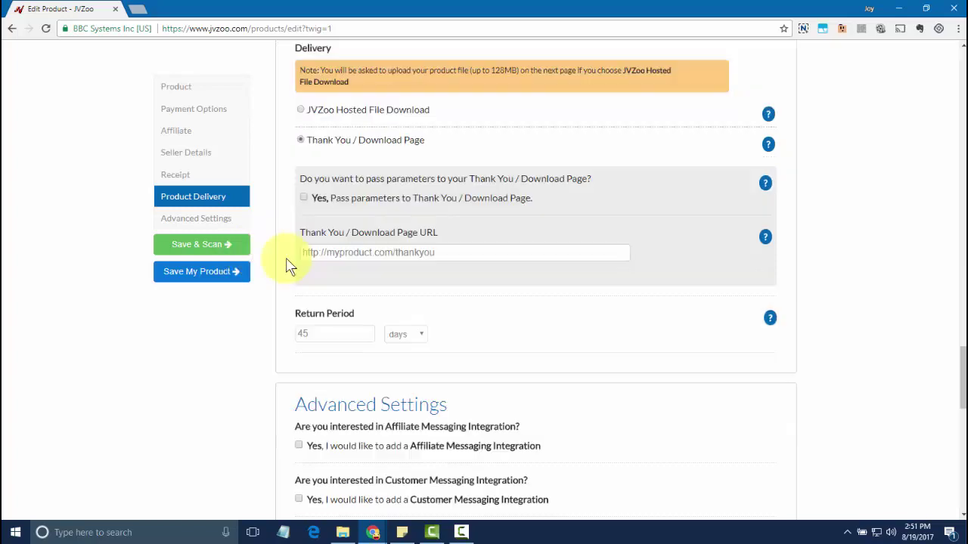
left_click(305, 333)
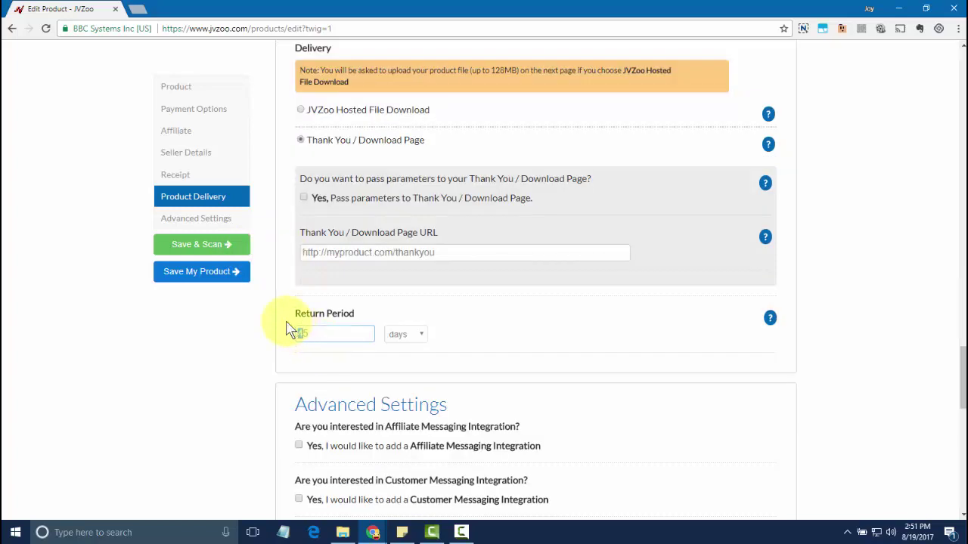
left_click(406, 334)
left_click(456, 349)
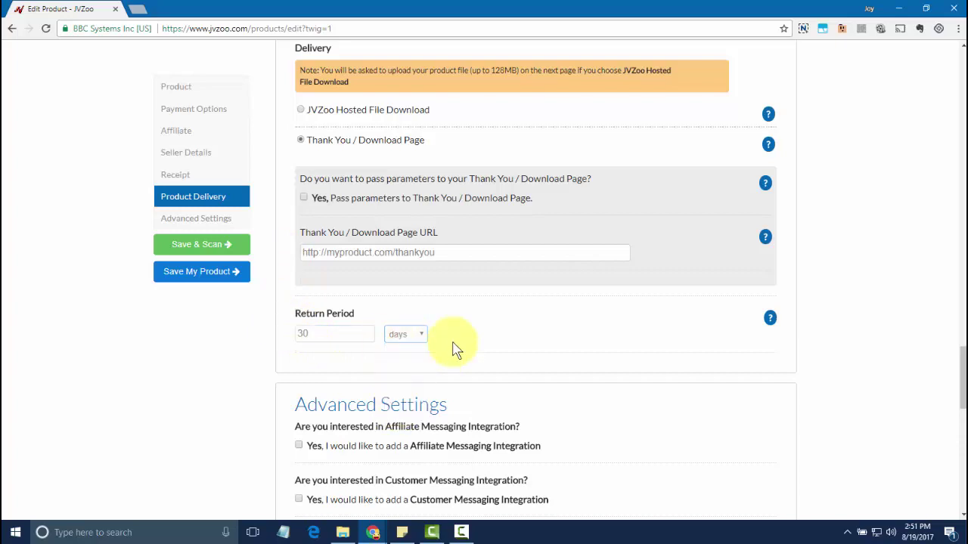
Leave the affiliate and customer messaging integrations turned off after trying them
scroll(398, 371, "down", 2)
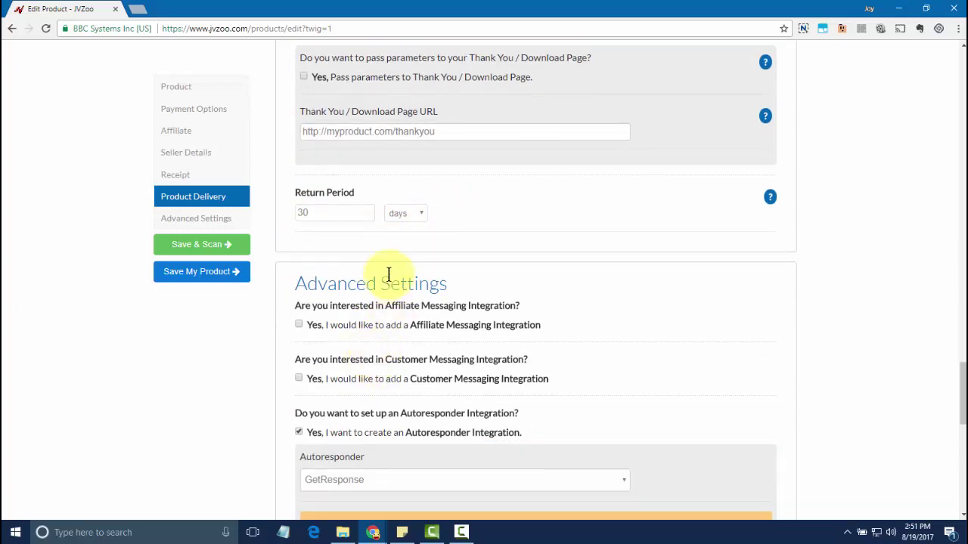
scroll(346, 280, "down", 2)
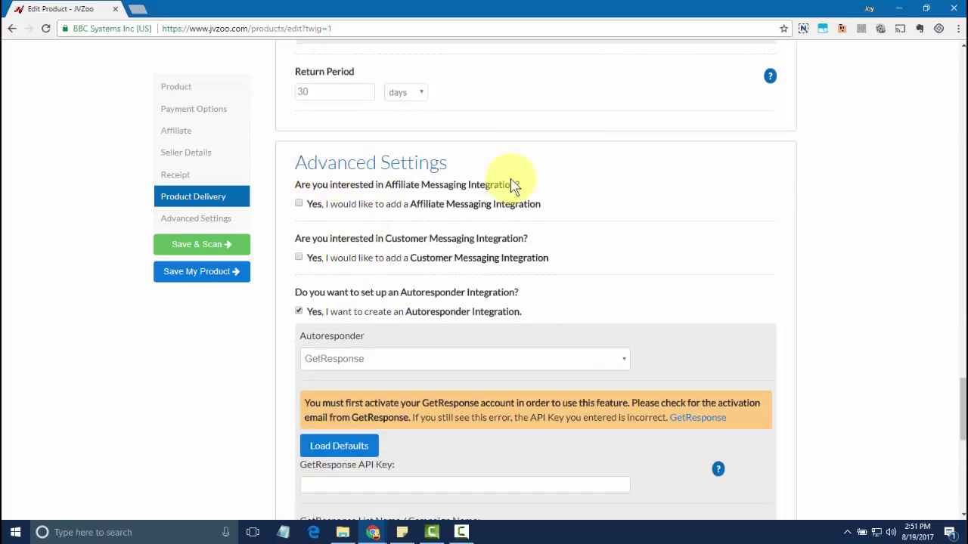
left_click(299, 205)
scroll(431, 236, "down", 2)
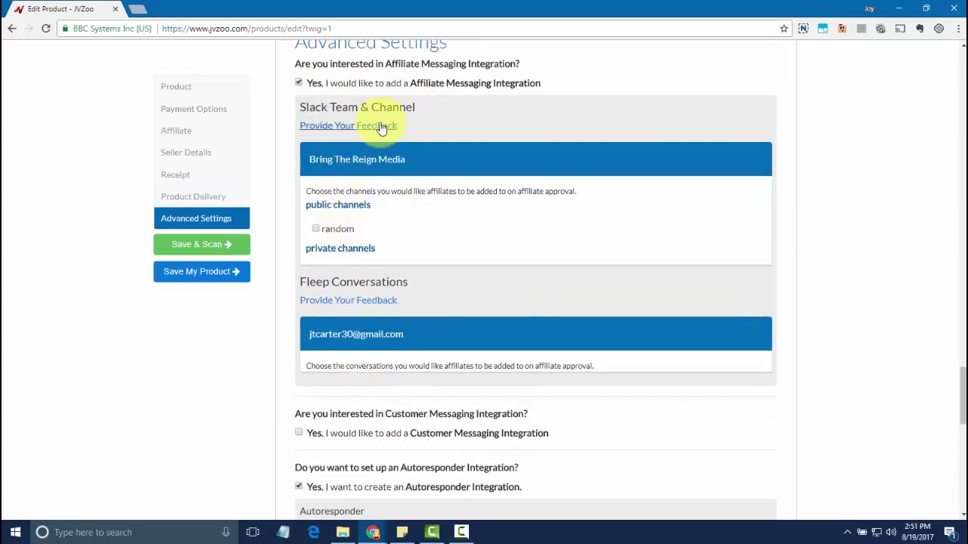
left_click(299, 83)
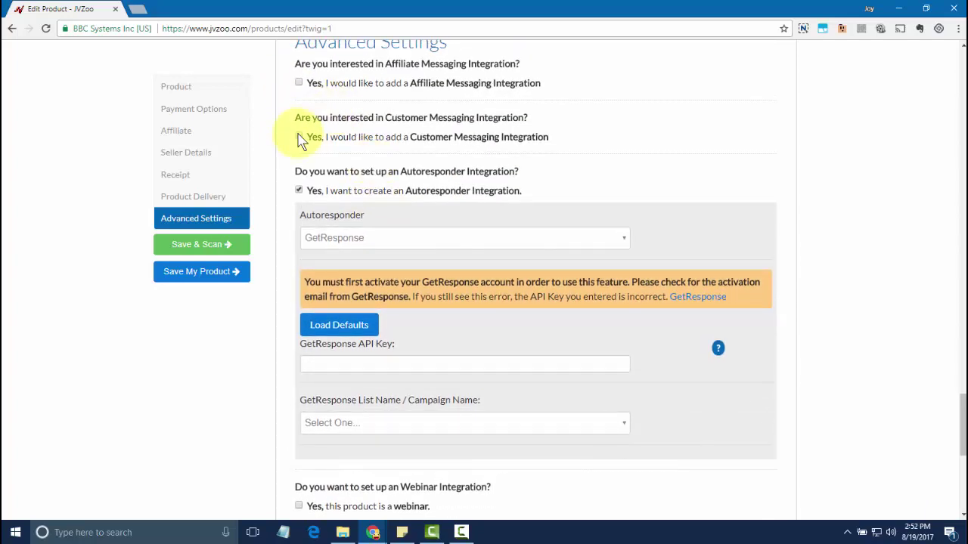
left_click(299, 138)
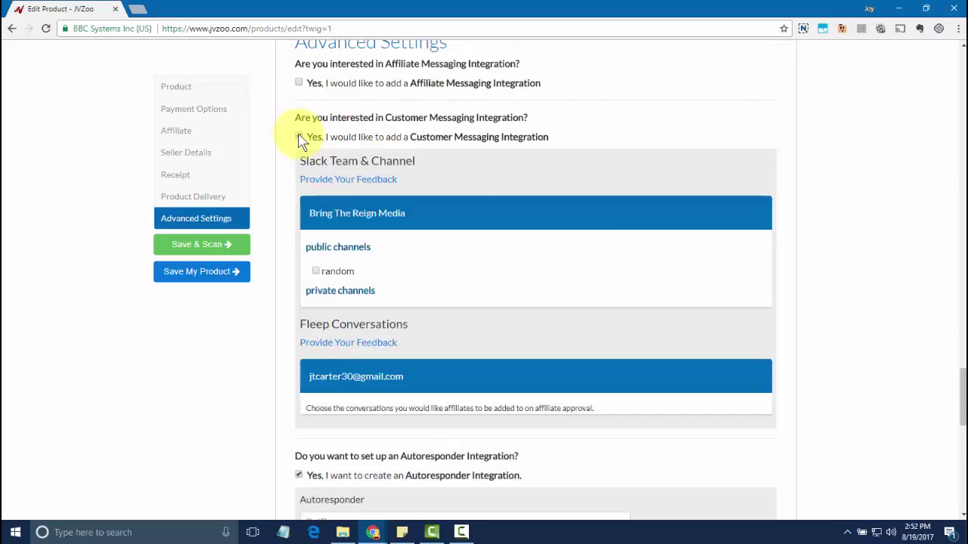
left_click(299, 137)
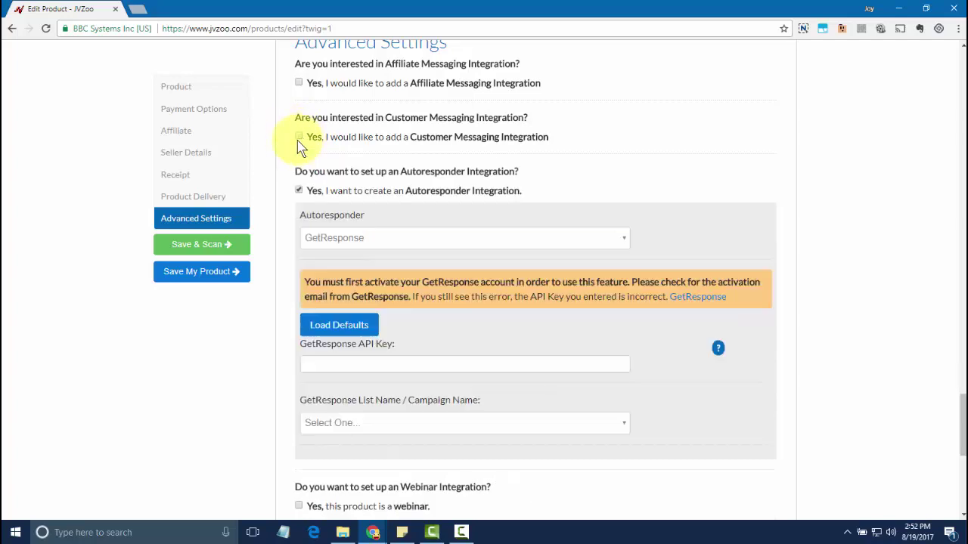
scroll(310, 125, "down", 1)
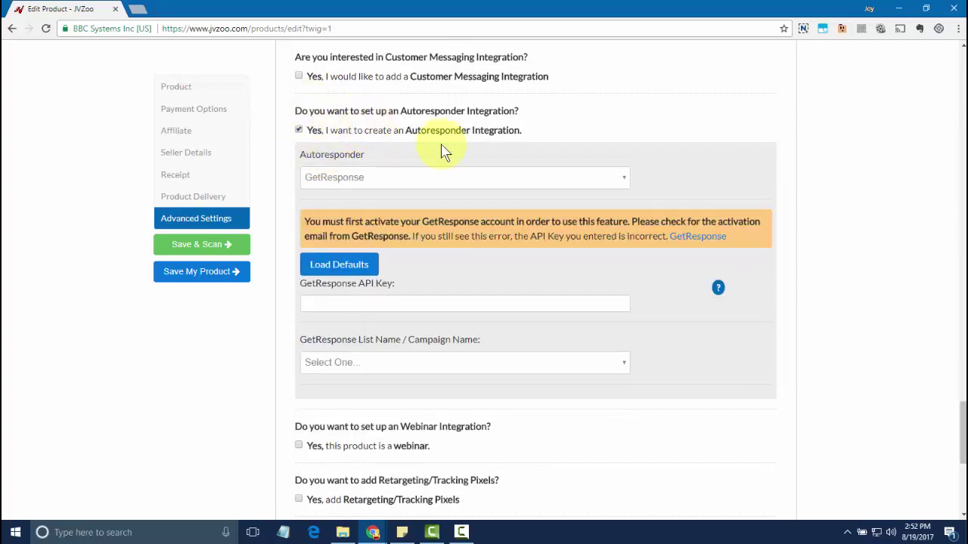
Choose GetResponse as the autoresponder service and view its list and campaign choices
left_click(406, 187)
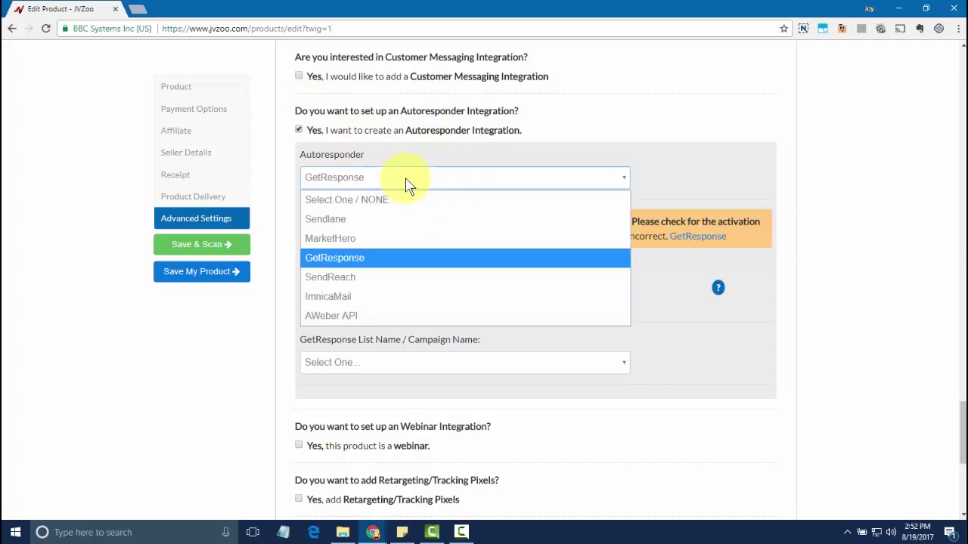
left_click(365, 265)
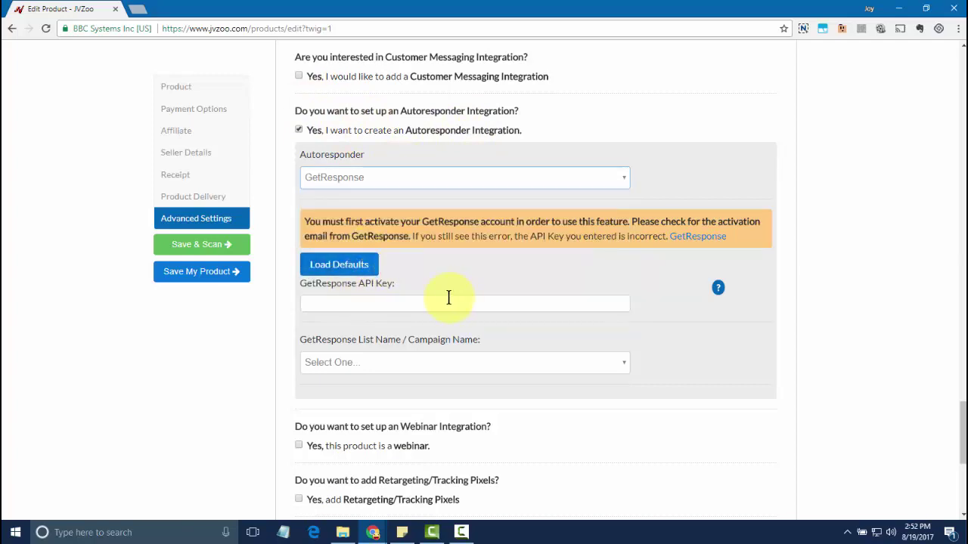
left_click(447, 364)
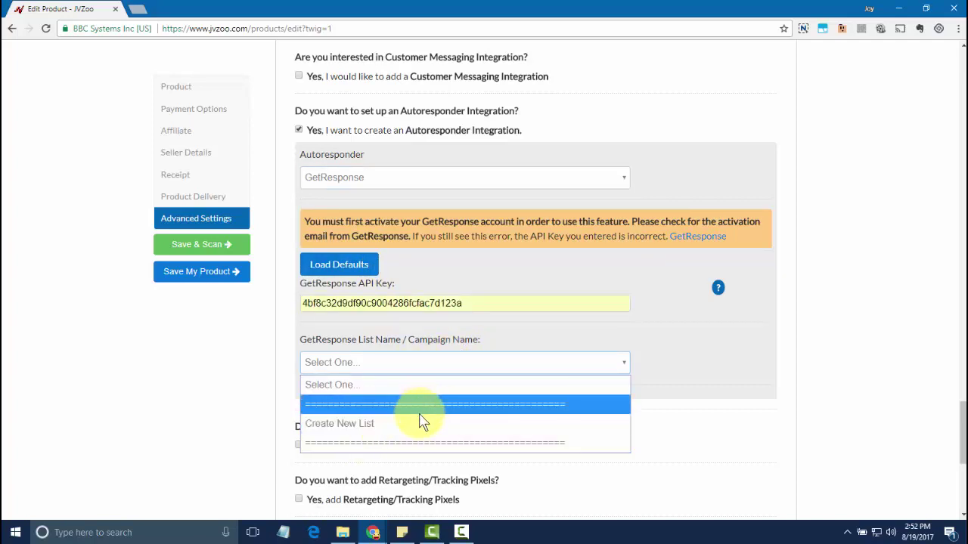
scroll(615, 408, "down", 4)
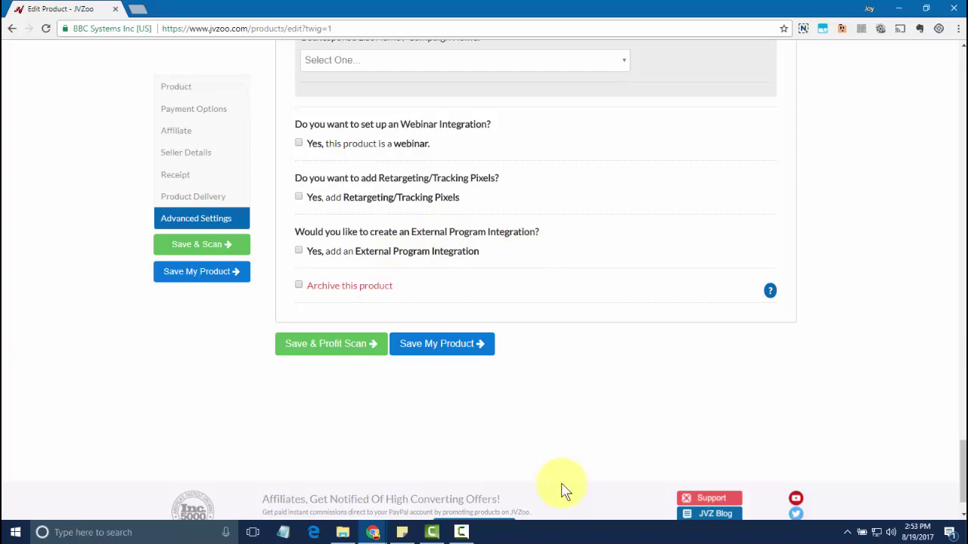
Save the product and highlight the 'Your product was successfully saved' confirmation on the Sellers Dashboard
left_click(449, 346)
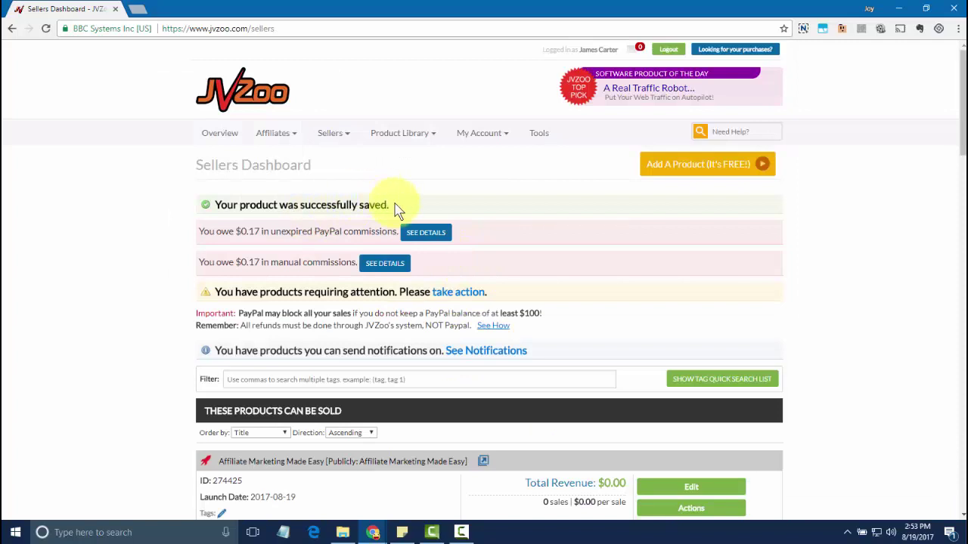
left_click_drag(398, 210, 211, 222)
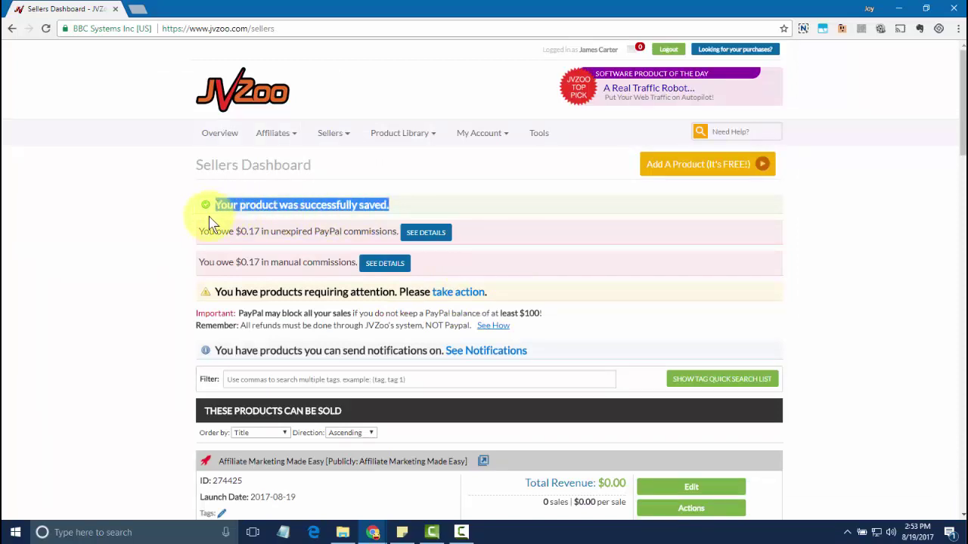